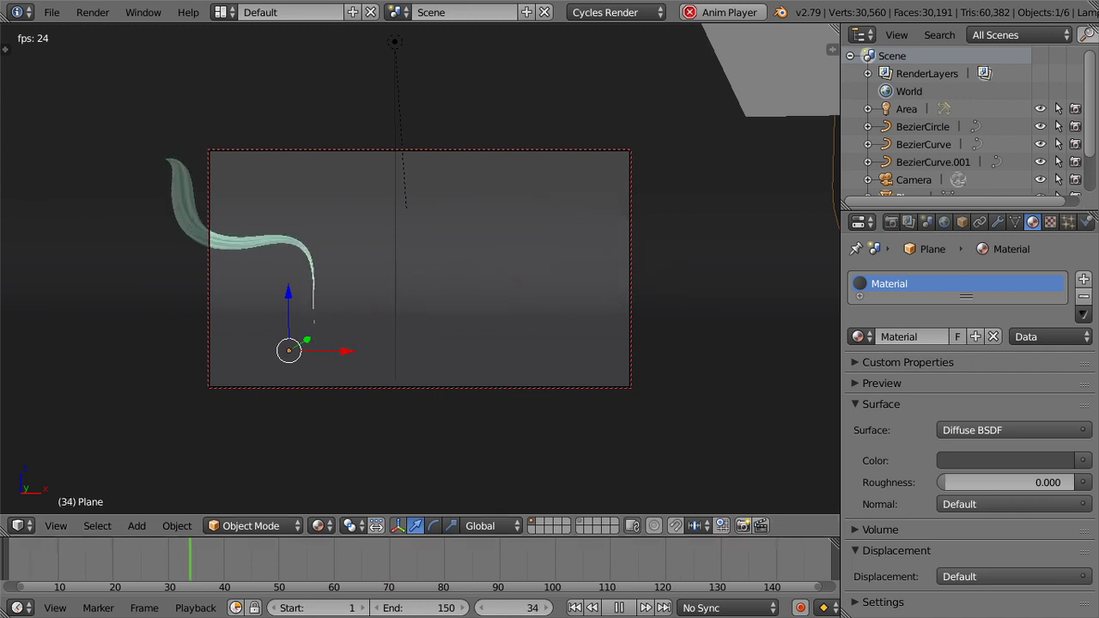
- Start a new scene by reloading the start-up file
{"action": "left_click", "coordinate": [51, 12]}
{"action": "left_click", "coordinate": [82, 32]}
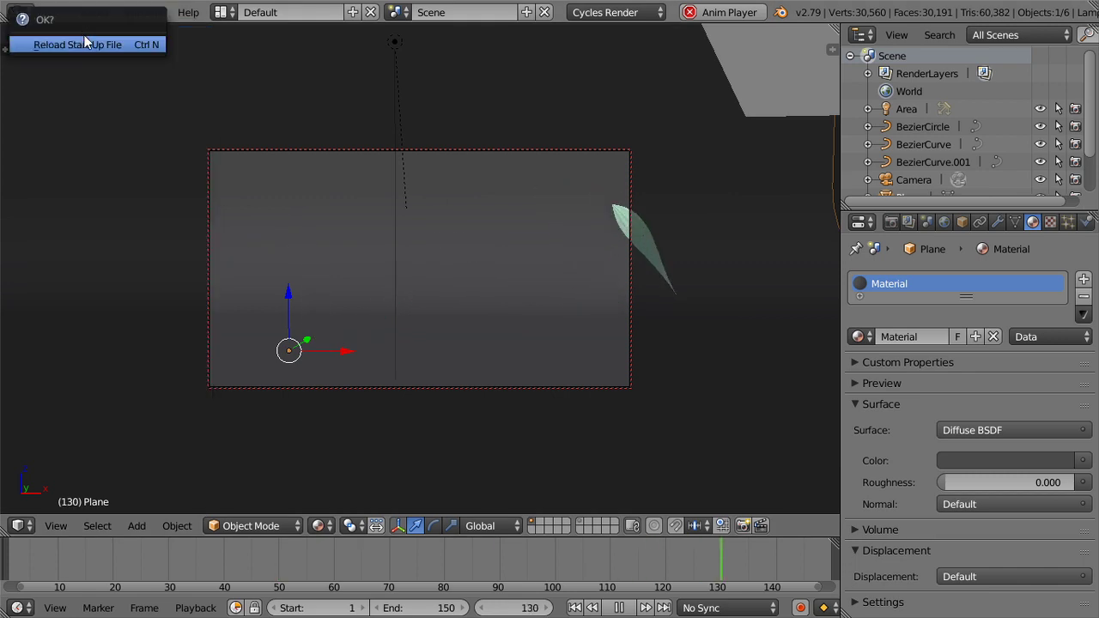
{"action": "left_click", "coordinate": [90, 44]}
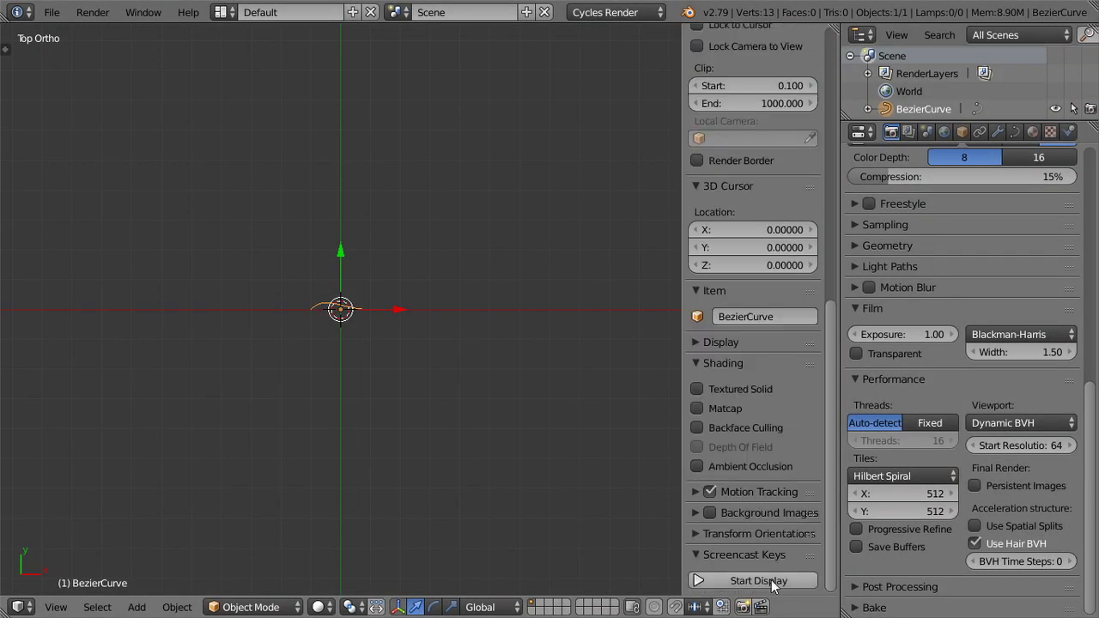
- Start the Screencast Keys display and hide the viewport's properties sidebar
{"action": "left_click", "coordinate": [772, 583]}
{"action": "key", "text": "n"}
- Add a Bezier circle and move it away from the origin, in the positive X and Y directions
{"action": "key", "text": "shift+a"}
{"action": "mouse_move", "coordinate": [469, 243]}
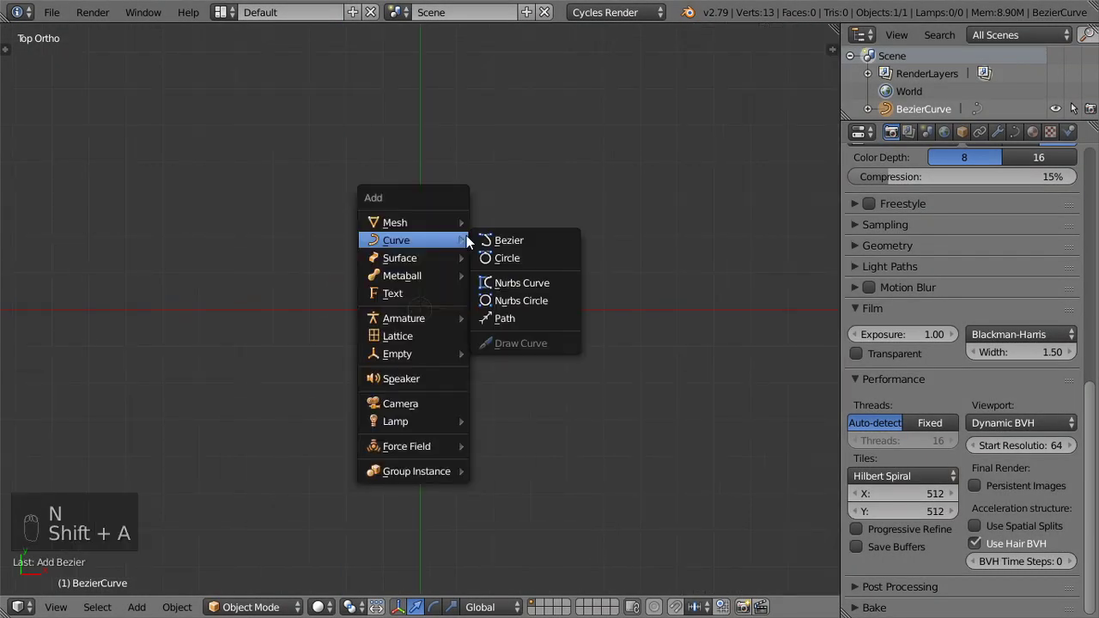
{"action": "left_click", "coordinate": [508, 258]}
{"action": "key", "text": "g"}
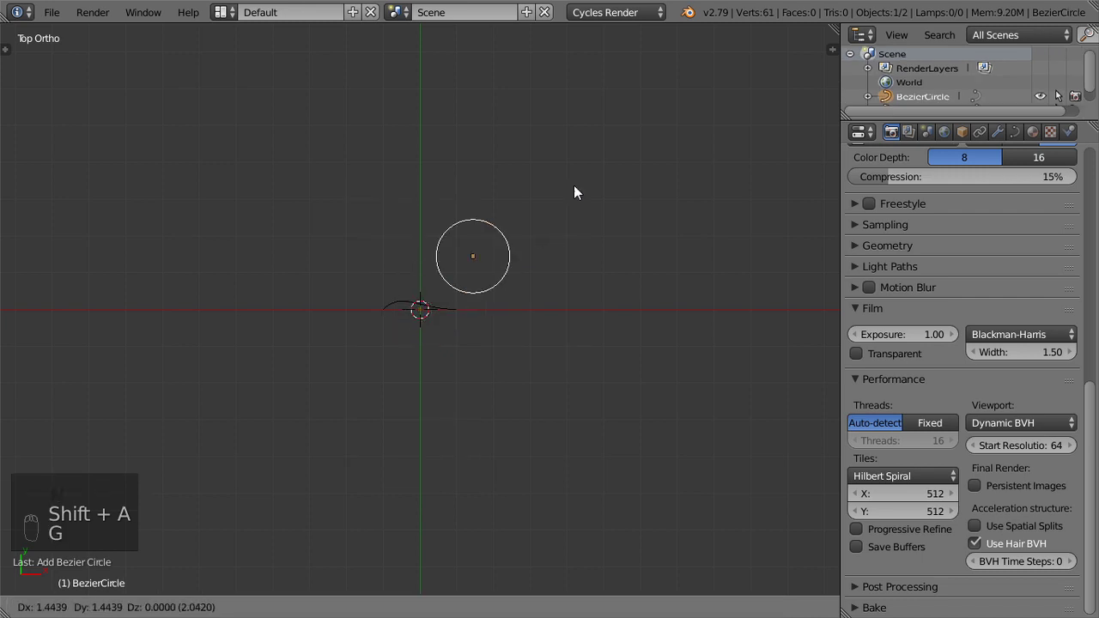
{"action": "left_click", "coordinate": [626, 117]}
- Add a second Bezier curve and move it about 4 units along Y, slightly toward negative X
{"action": "key", "text": "shift+a"}
{"action": "mouse_move", "coordinate": [433, 222]}
{"action": "left_click", "coordinate": [482, 225]}
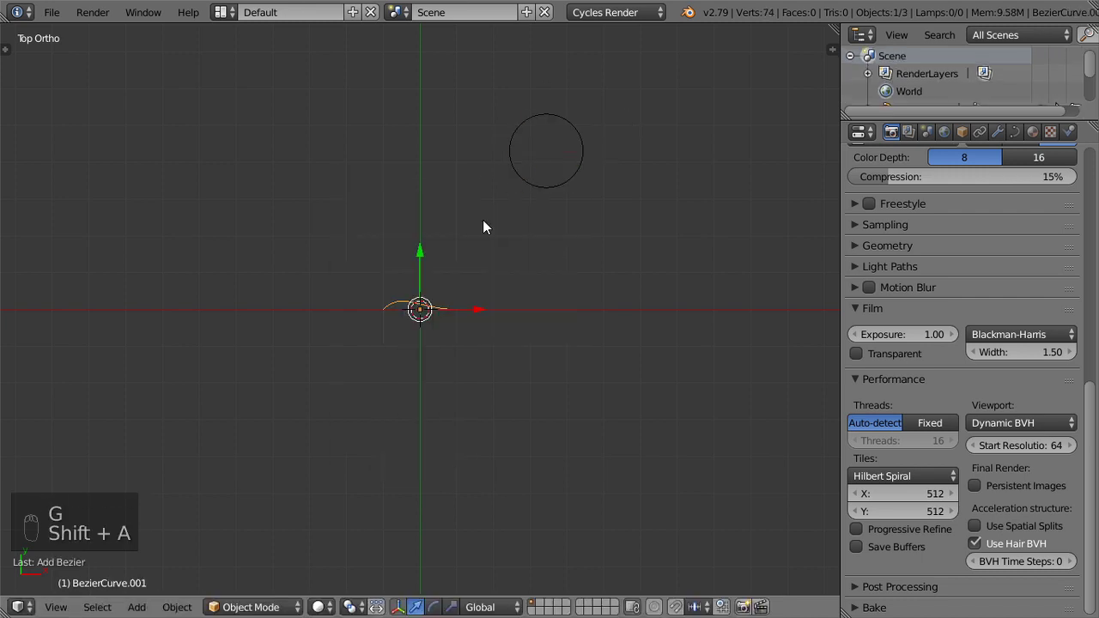
{"action": "key", "text": "g"}
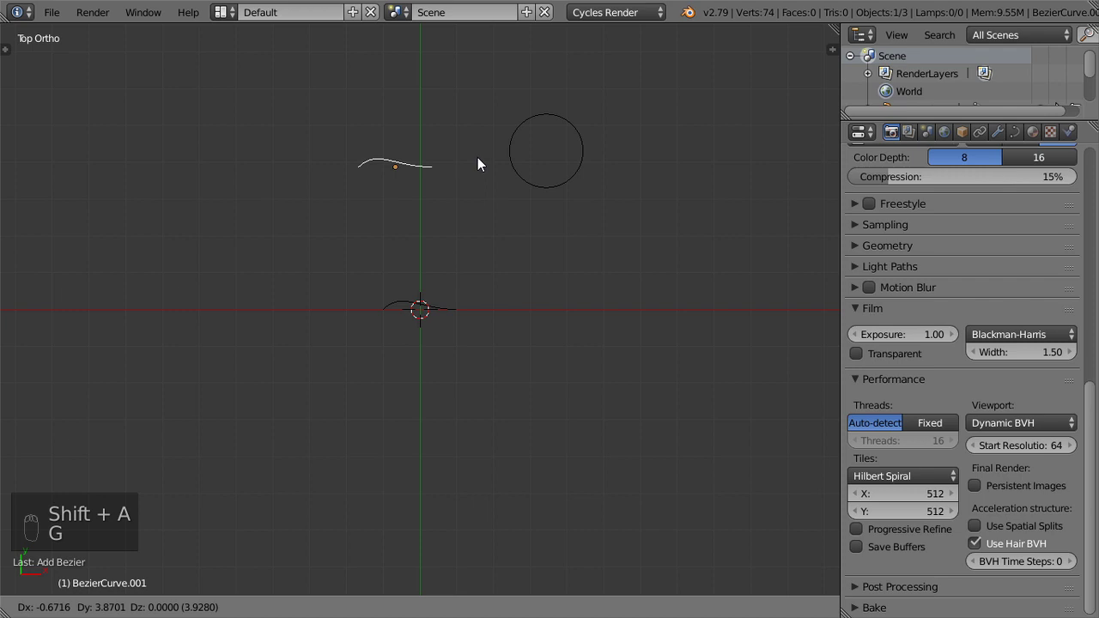
{"action": "left_click", "coordinate": [356, 103]}
- Scale the original Bezier curve at the origin to roughly four times its size
{"action": "right_click", "coordinate": [518, 193]}
{"action": "right_click", "coordinate": [441, 316]}
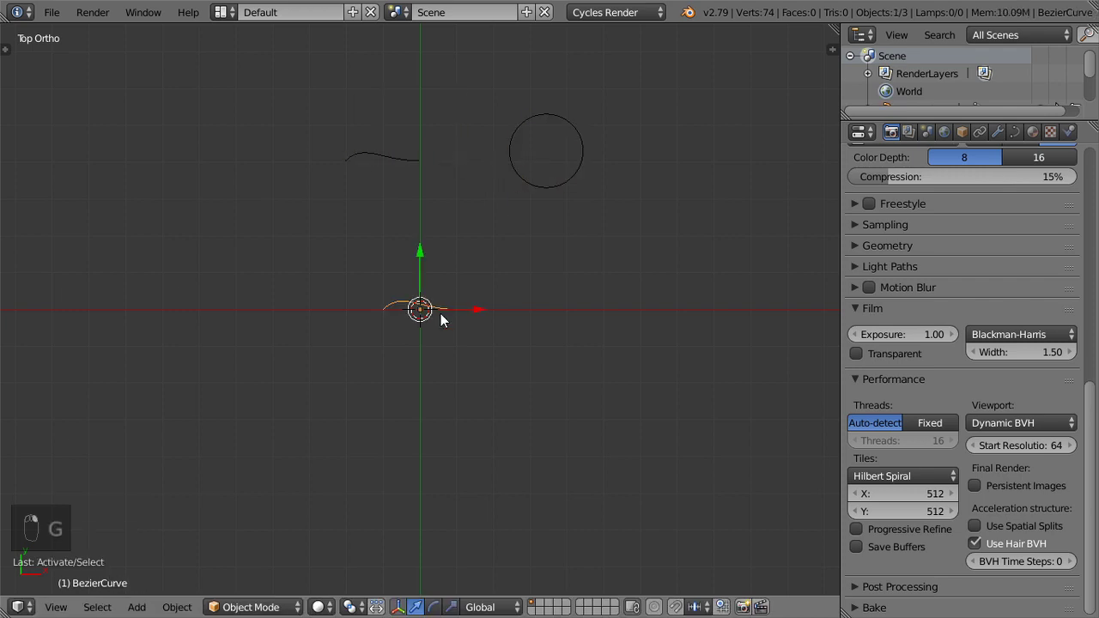
{"action": "key", "text": "s"}
{"action": "left_click", "coordinate": [486, 353]}
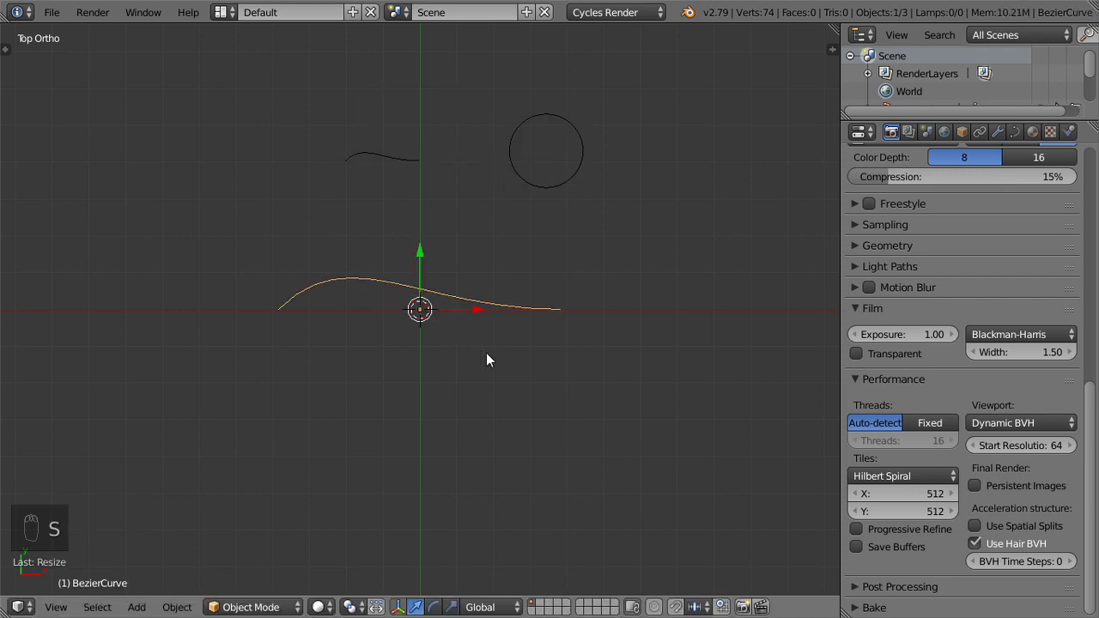
- Add a text object at the origin and rotate it 90° about the X axis
{"action": "key", "text": "shift+a"}
{"action": "left_click", "coordinate": [458, 352]}
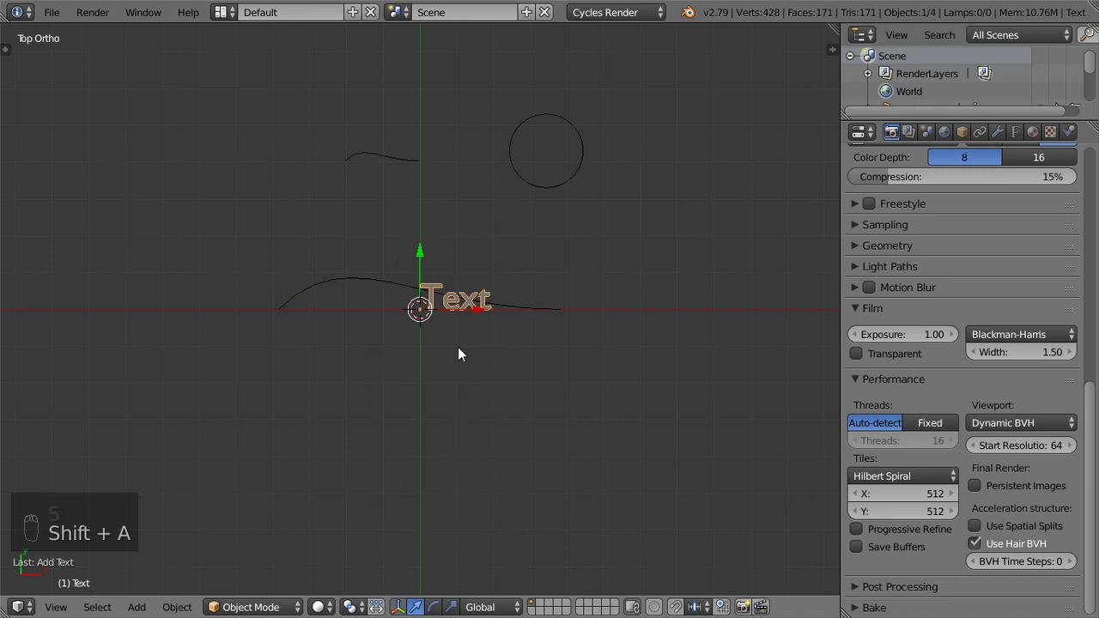
{"action": "type", "text": "rx90"}
{"action": "key", "text": "Return"}
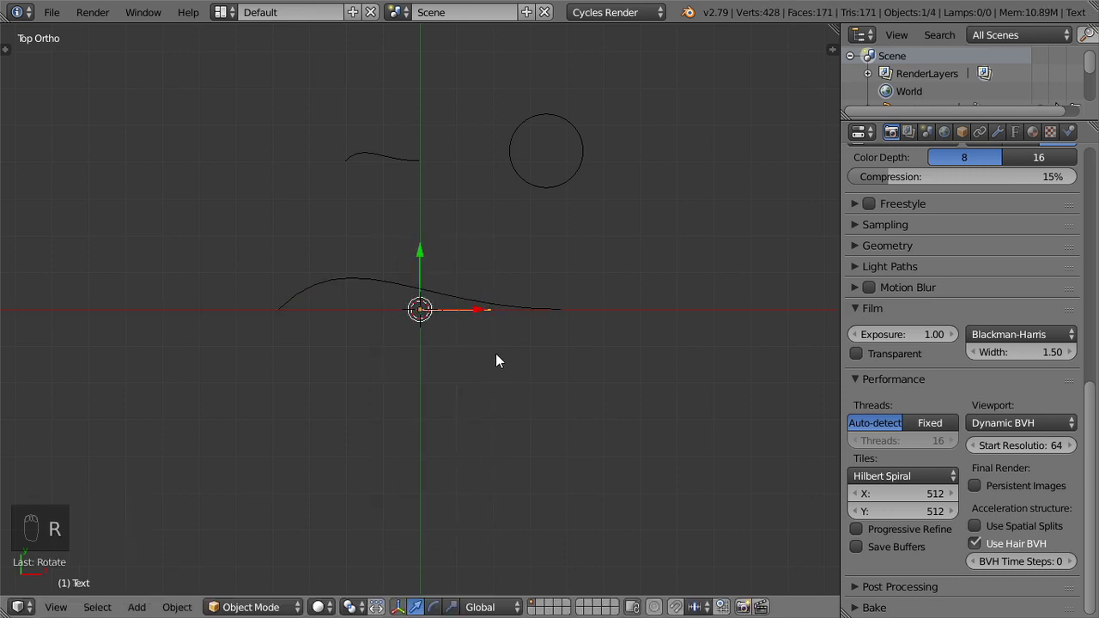
- In front view, scale the text to about four times its size and move it along X until it is centred on the origin
{"action": "key", "text": "KP_1"}
{"action": "key", "text": "s"}
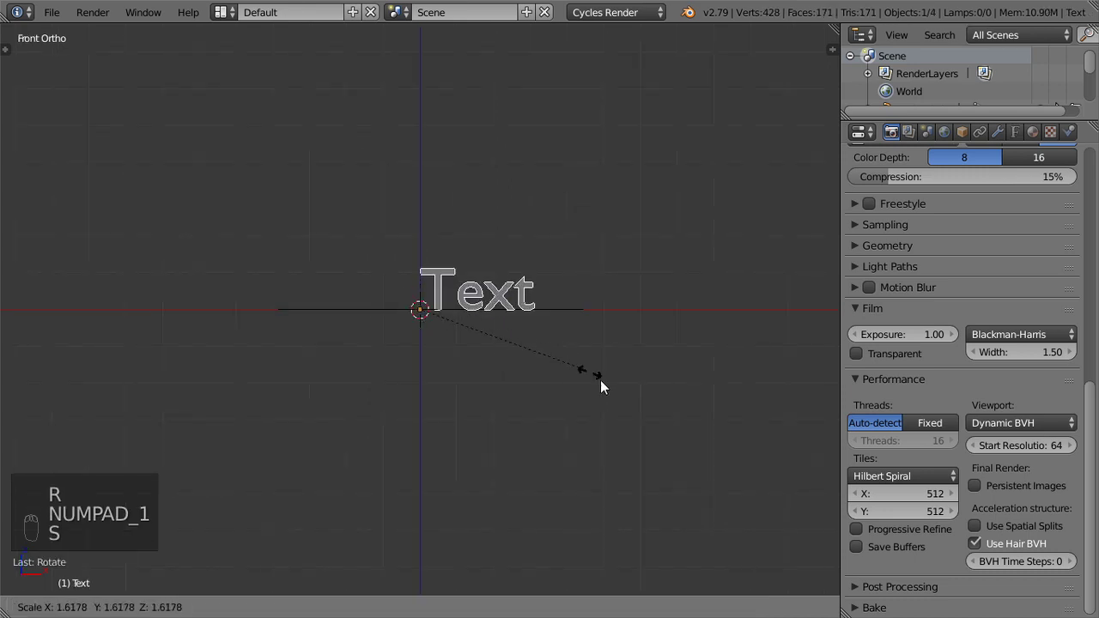
{"action": "left_click", "coordinate": [653, 406]}
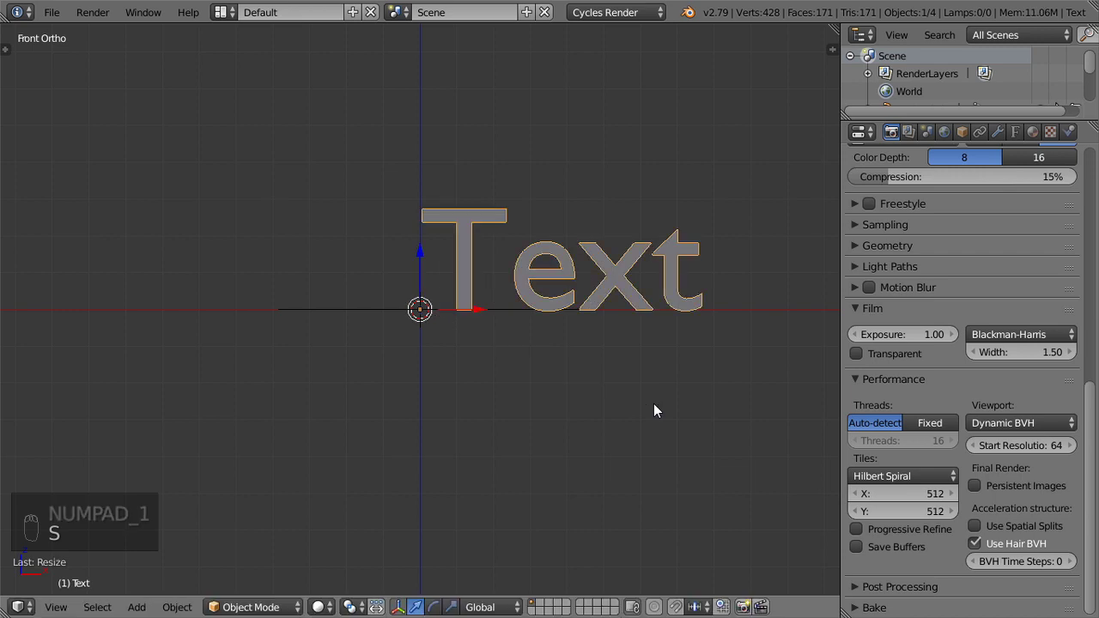
{"action": "key", "text": "g"}
{"action": "key", "text": "x"}
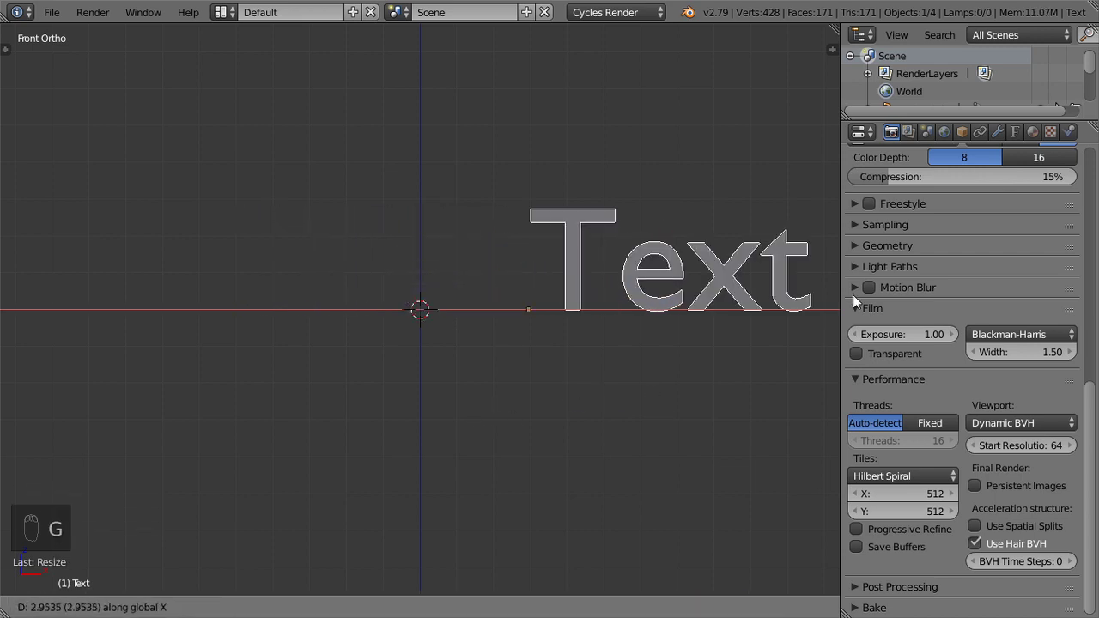
{"action": "left_click", "coordinate": [522, 340]}
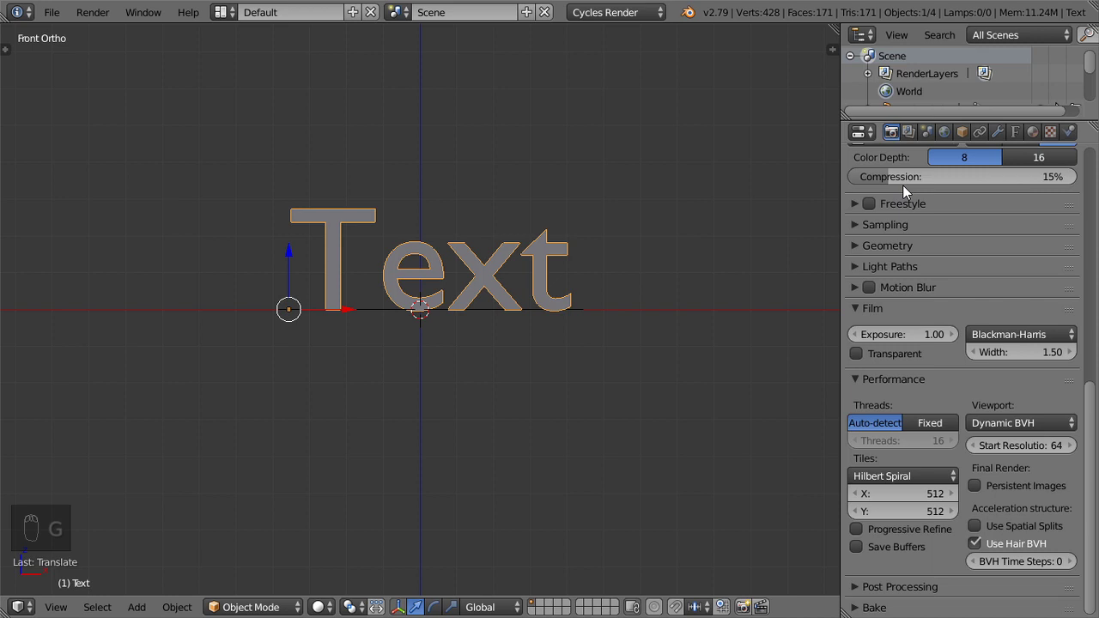
- Give the text an extrusion of 0.080
{"action": "left_click", "coordinate": [1016, 132]}
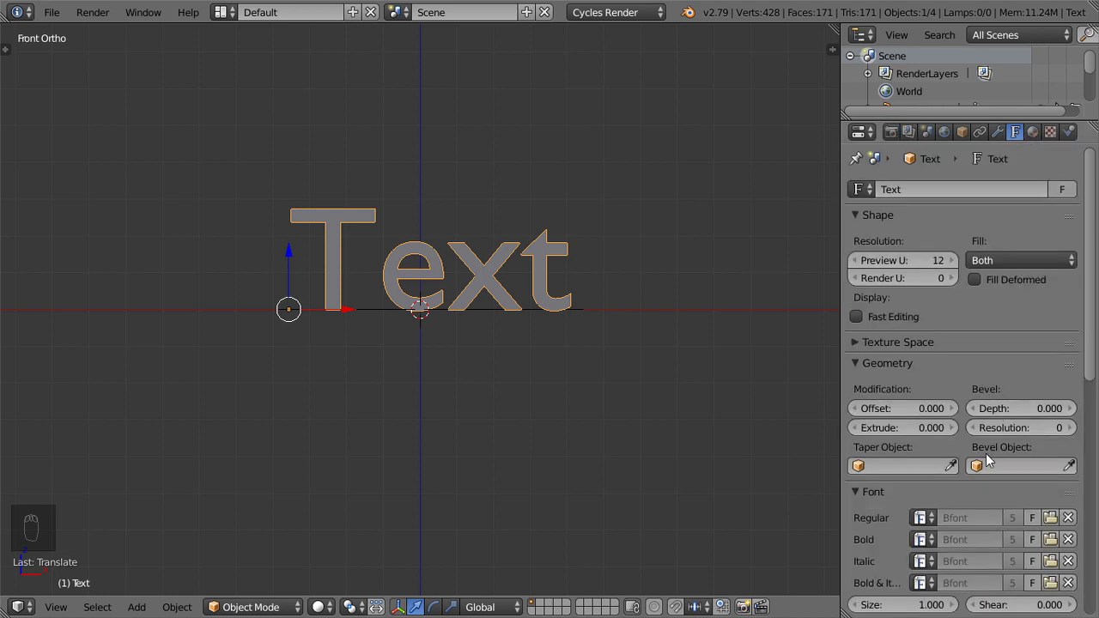
{"action": "left_click_drag", "start_coordinate": [891, 430], "coordinate": [903, 431]}
{"action": "middle_click_drag", "start_coordinate": [730, 409], "coordinate": [632, 460]}
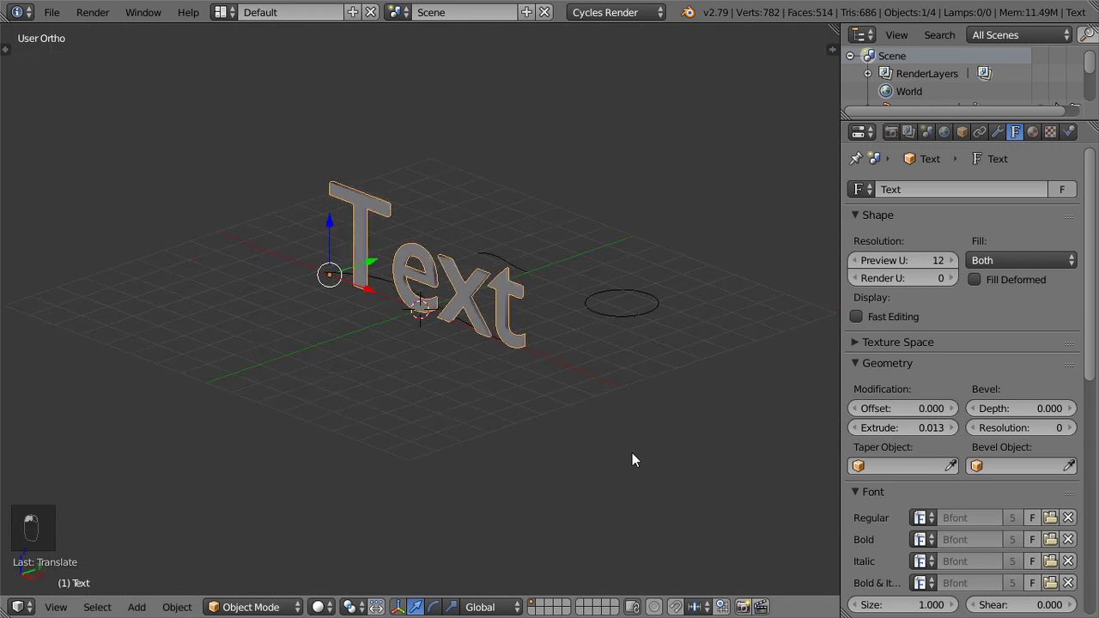
{"action": "left_click_drag", "start_coordinate": [902, 427], "coordinate": [1003, 409]}
- Set the text's bevel depth to 0.016 and bevel resolution to 2
{"action": "left_click", "coordinate": [1003, 409]}
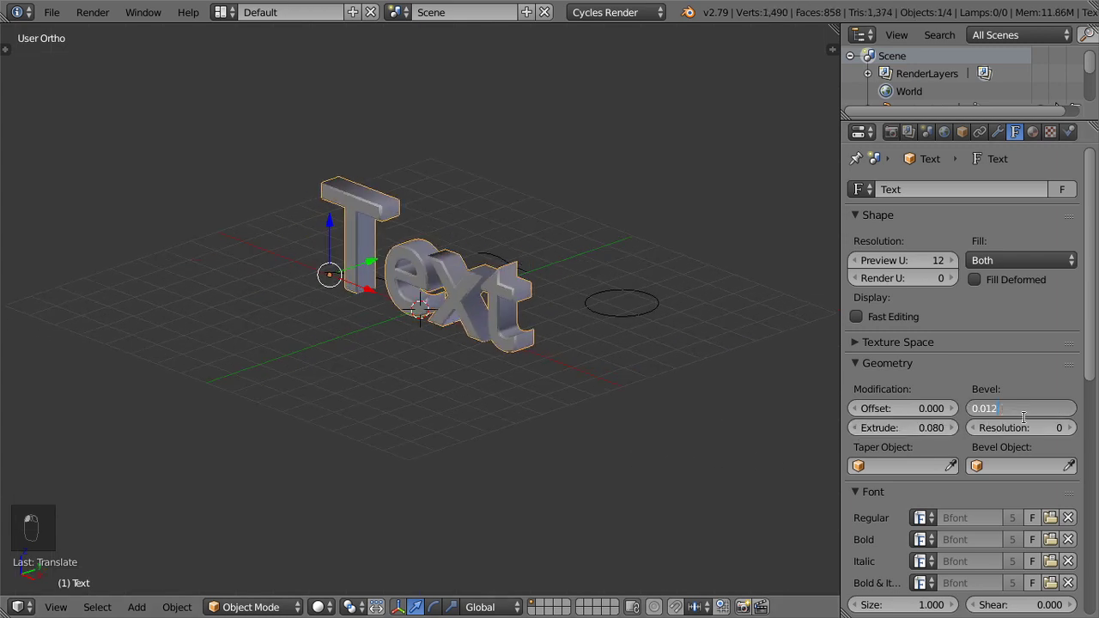
{"action": "left_click", "coordinate": [1068, 428]}
{"action": "left_click", "coordinate": [1070, 427]}
{"action": "left_click", "coordinate": [1070, 428]}
{"action": "left_click", "coordinate": [1071, 412]}
{"action": "left_click", "coordinate": [1070, 412]}
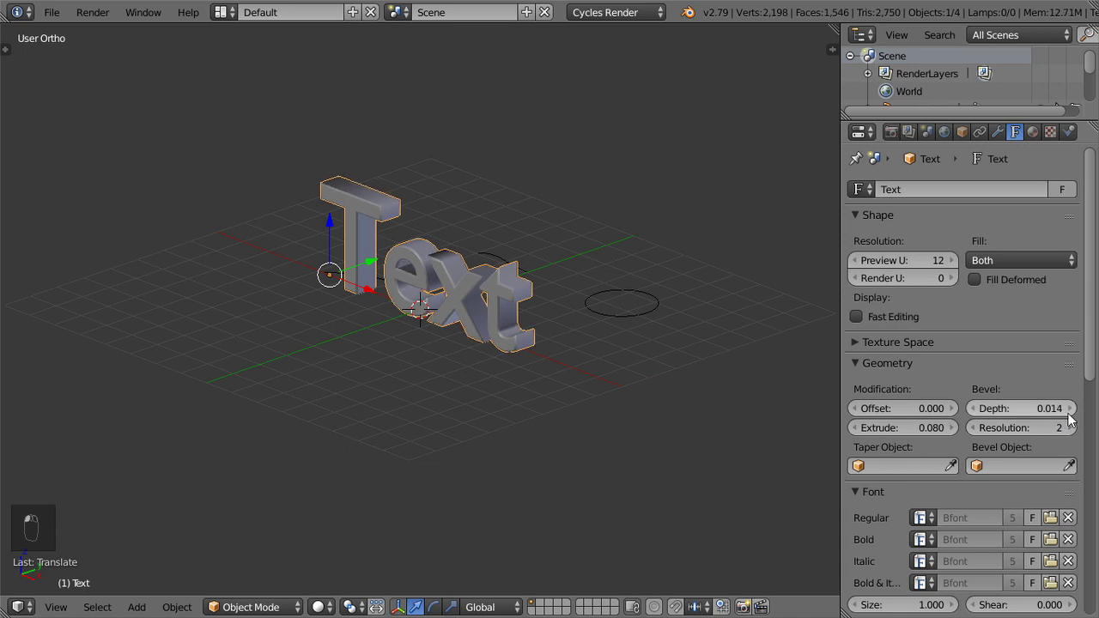
- In front view, move the scaled Bezier curve straight up so it sits above the text
{"action": "scroll", "coordinate": [460, 331], "scroll_direction": "up", "scroll_amount": 3}
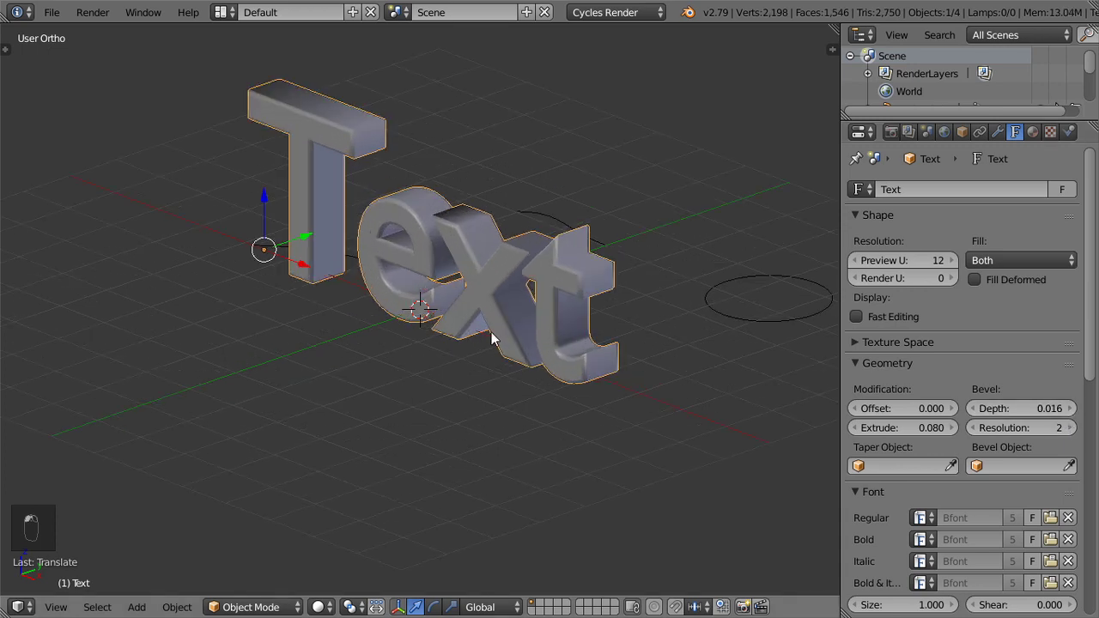
{"action": "key", "text": "KP_1"}
{"action": "right_click", "coordinate": [524, 305]}
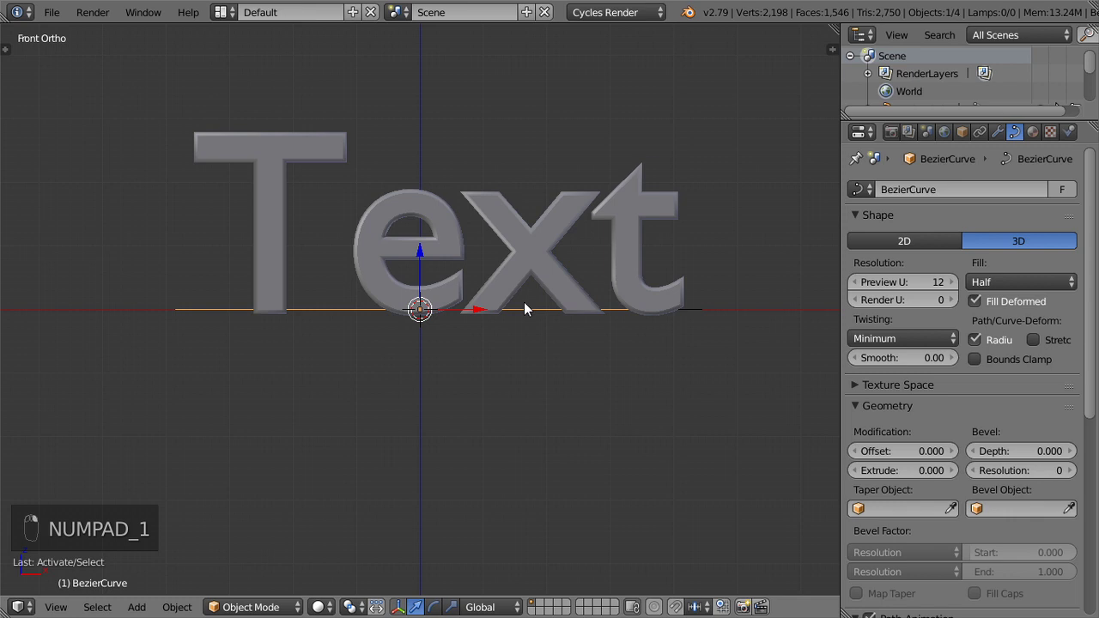
{"action": "key", "text": "g"}
{"action": "left_click", "coordinate": [525, 82]}
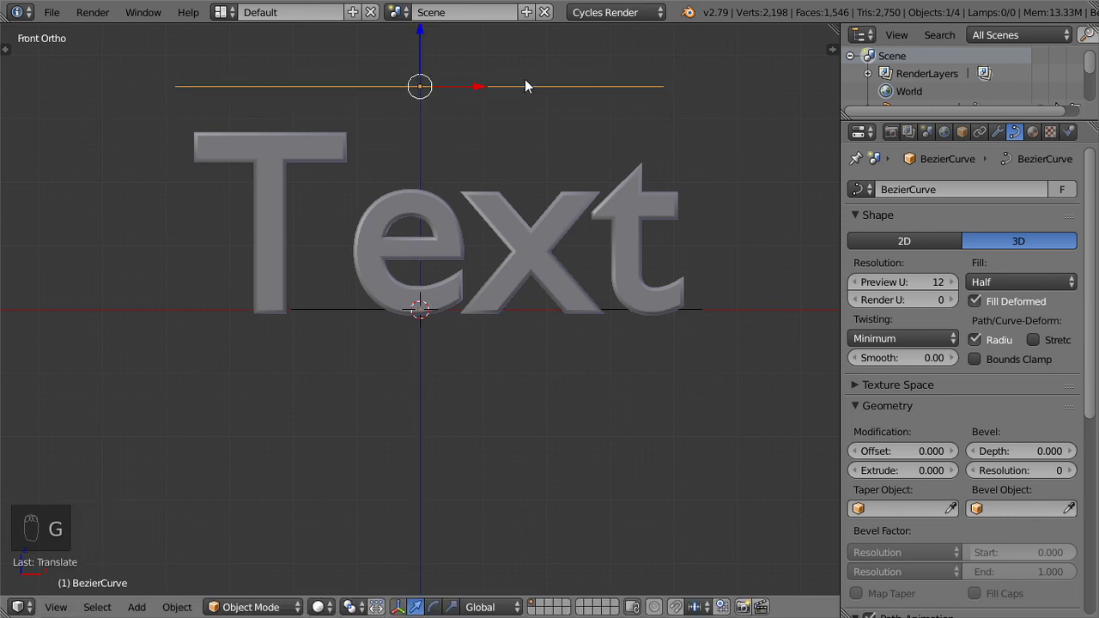
- In edit mode, stretch the whole Bezier curve along X to about twice its length
{"action": "key", "text": "Tab"}
{"action": "scroll", "coordinate": [530, 142], "scroll_direction": "down", "scroll_amount": 3}
{"action": "key", "text": "s"}
{"action": "key", "text": "x"}
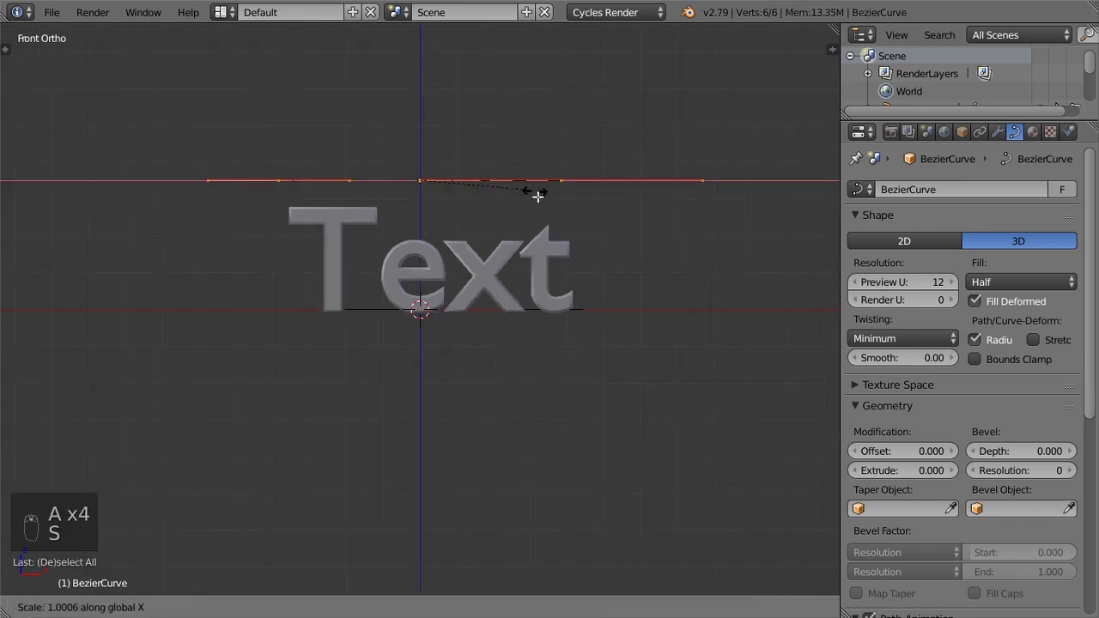
{"action": "left_click", "coordinate": [616, 298]}
{"action": "key", "text": "s"}
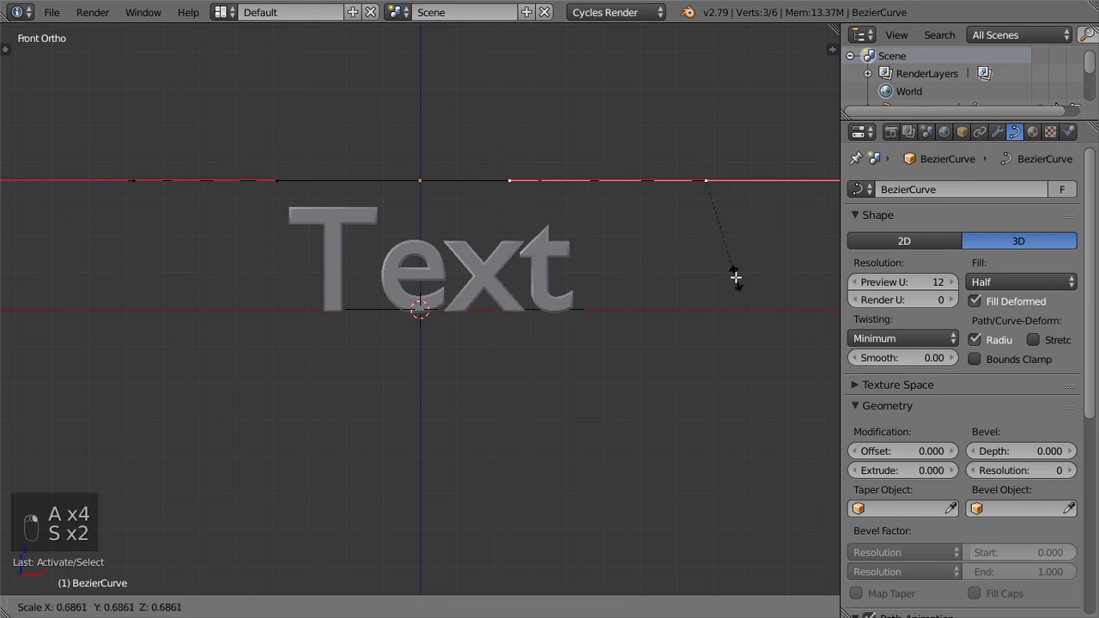
{"action": "right_click", "coordinate": [705, 262]}
- Select all of the curve's points and subdivide it twice
{"action": "key", "text": "a"}
{"action": "key", "text": "a"}
{"action": "key", "text": "a"}
{"action": "key", "text": "w"}
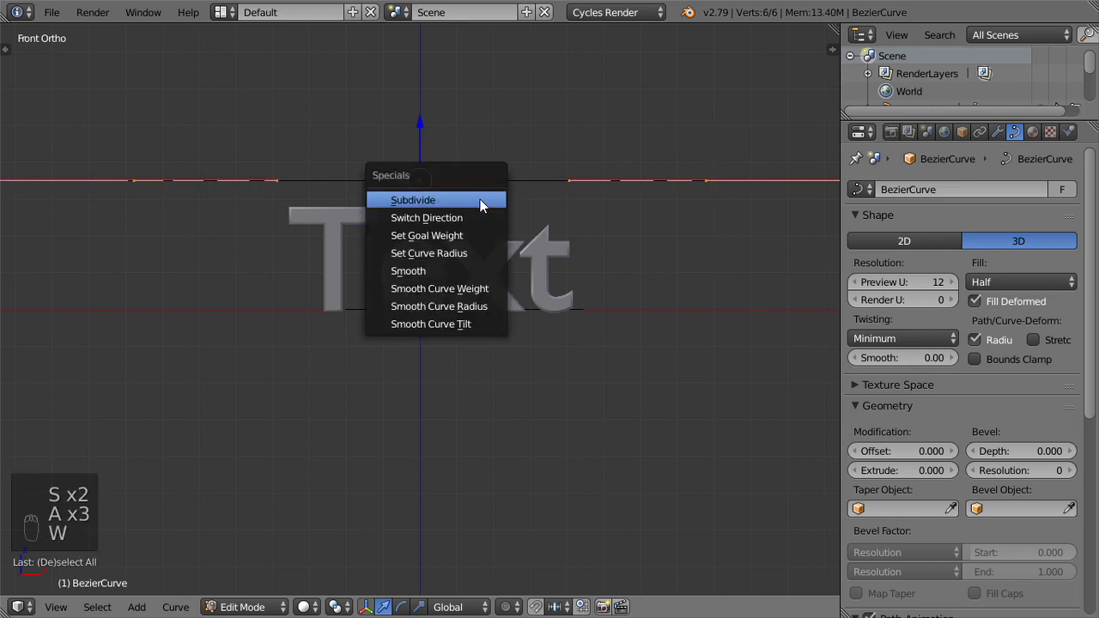
{"action": "left_click", "coordinate": [480, 200]}
{"action": "key", "text": "w"}
{"action": "left_click", "coordinate": [481, 200]}
- Pull the curve's middle control point straight down until it lies below the text
{"action": "right_click", "coordinate": [410, 189]}
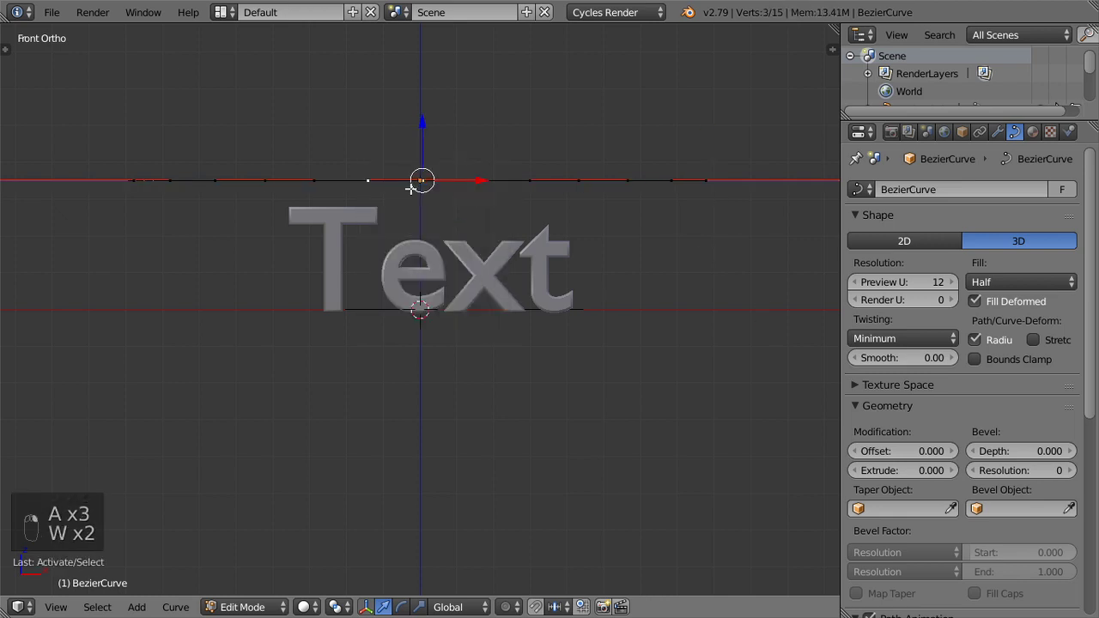
{"action": "left_click_drag", "start_coordinate": [423, 130], "coordinate": [466, 307]}
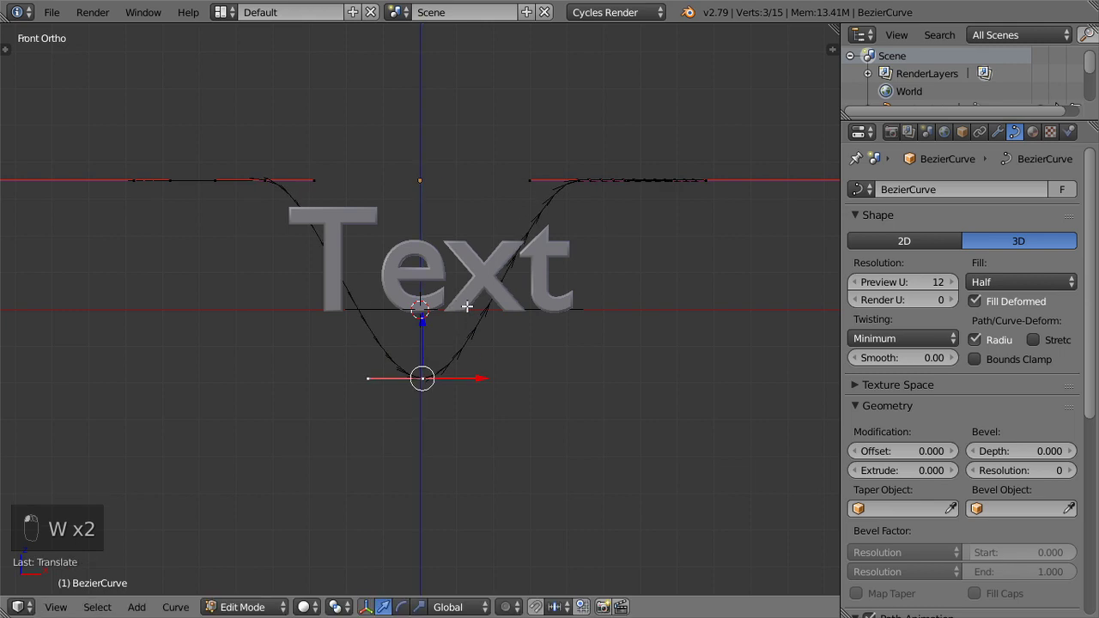
{"action": "key", "text": "KP_7"}
{"action": "key", "text": "KP_1"}
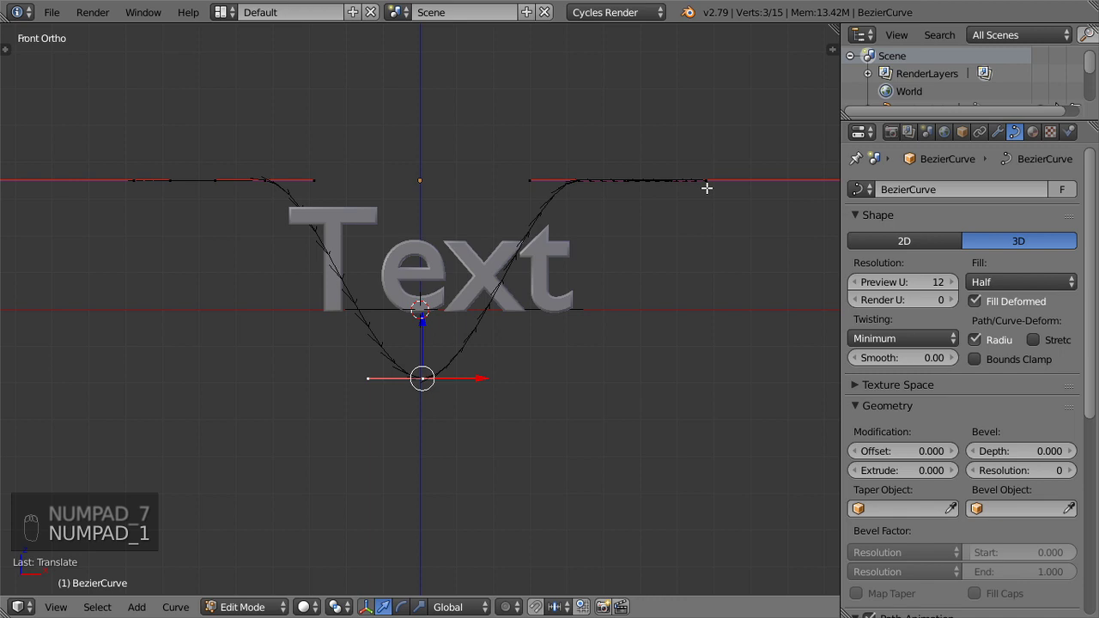
- Bend the curve's right end downward by lowering its outer handle and end point, and rotate that point about 50°
{"action": "scroll", "coordinate": [593, 248], "scroll_direction": "down", "scroll_amount": 2}
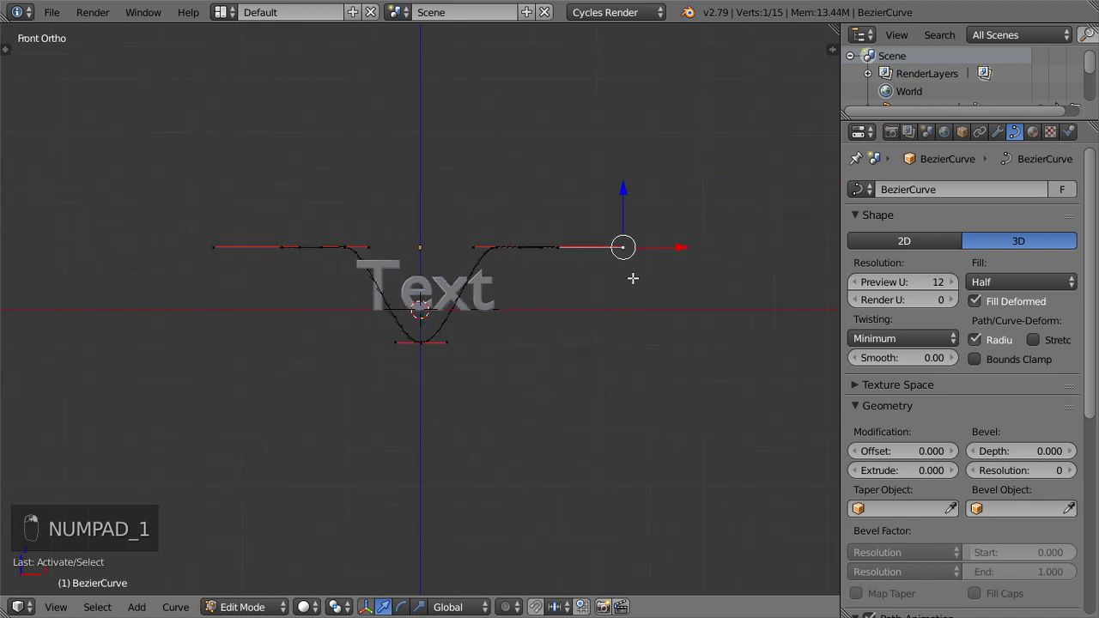
{"action": "key", "text": "g"}
{"action": "left_click", "coordinate": [645, 346]}
{"action": "right_click", "coordinate": [557, 258]}
{"action": "key", "text": "g"}
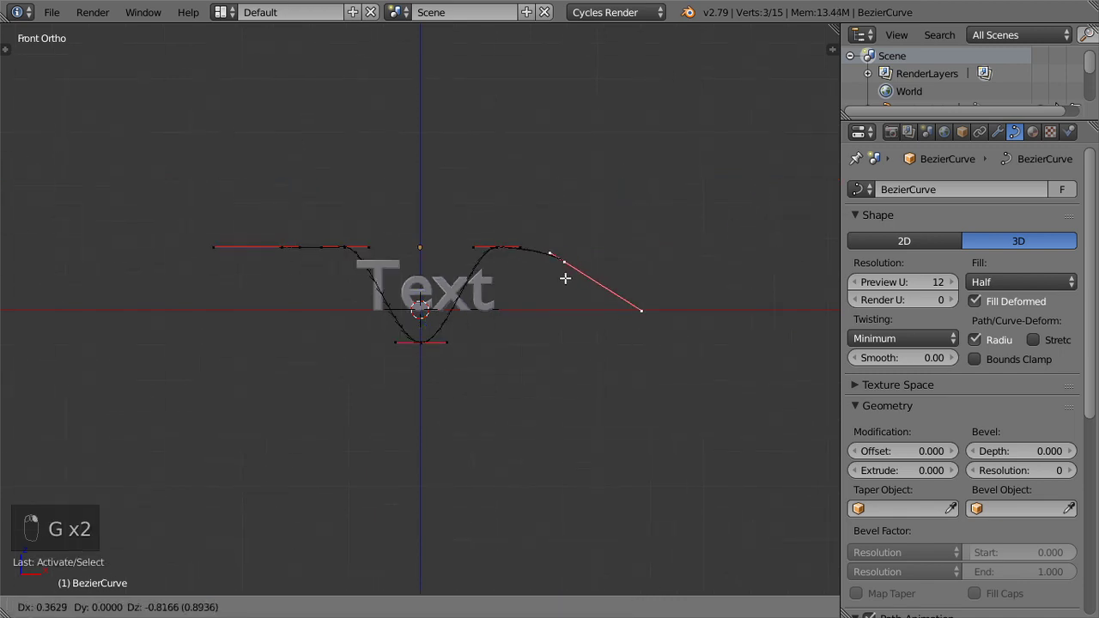
{"action": "left_click", "coordinate": [588, 334]}
{"action": "key", "text": "r"}
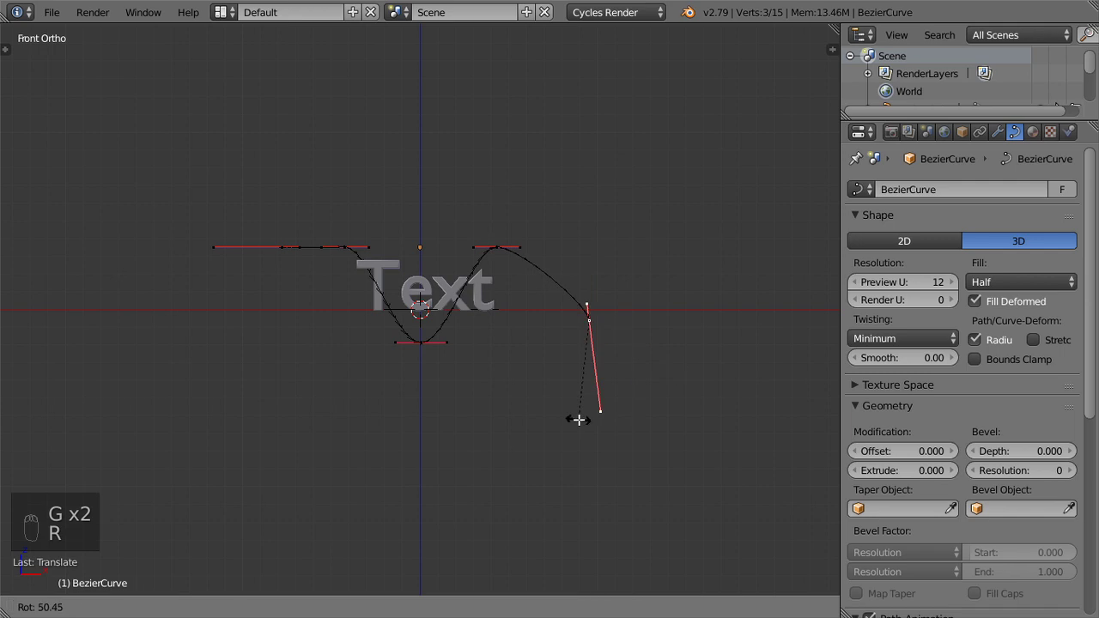
{"action": "left_click", "coordinate": [577, 420]}
- Lower the curve's left end point below the text's baseline and shift the neighbouring control point slightly in top view
{"action": "right_click", "coordinate": [257, 257]}
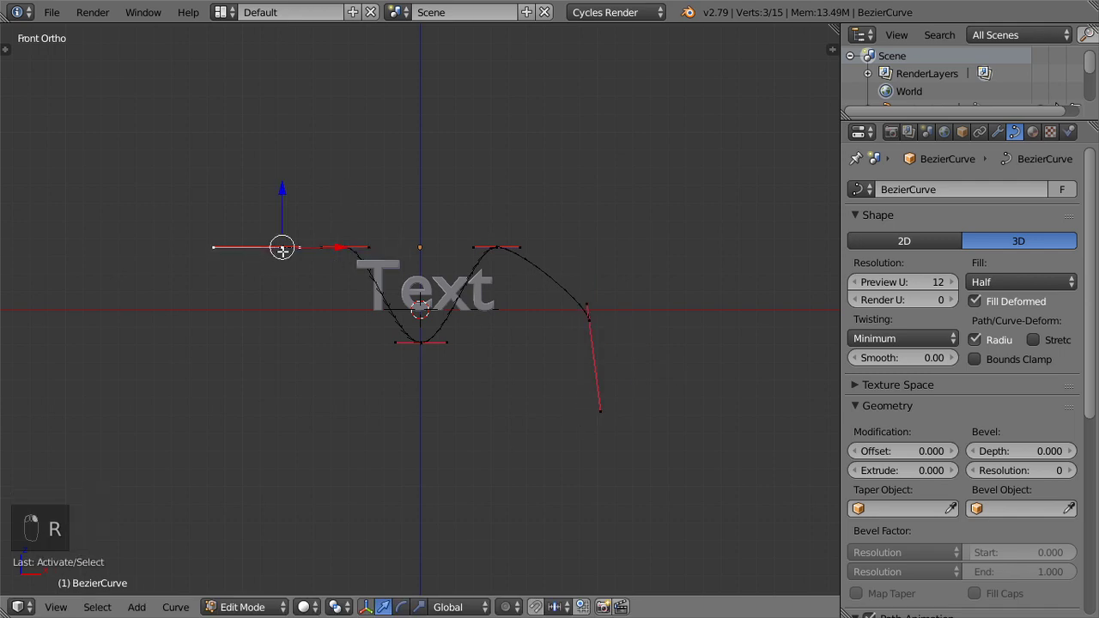
{"action": "key", "text": "g"}
{"action": "left_click", "coordinate": [263, 369]}
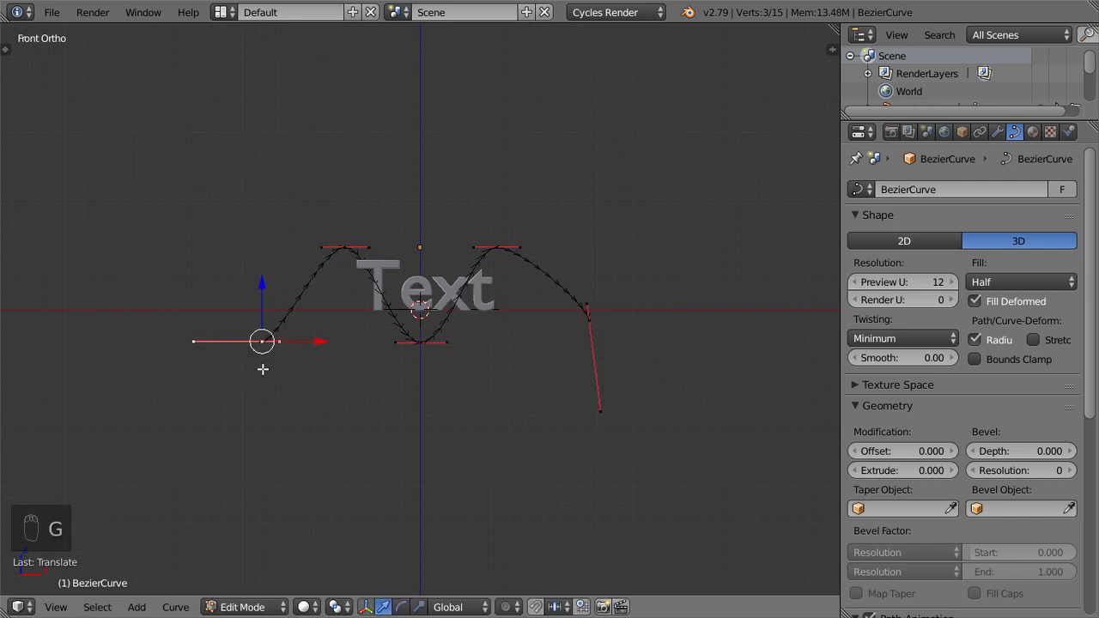
{"action": "key", "text": "KP_7"}
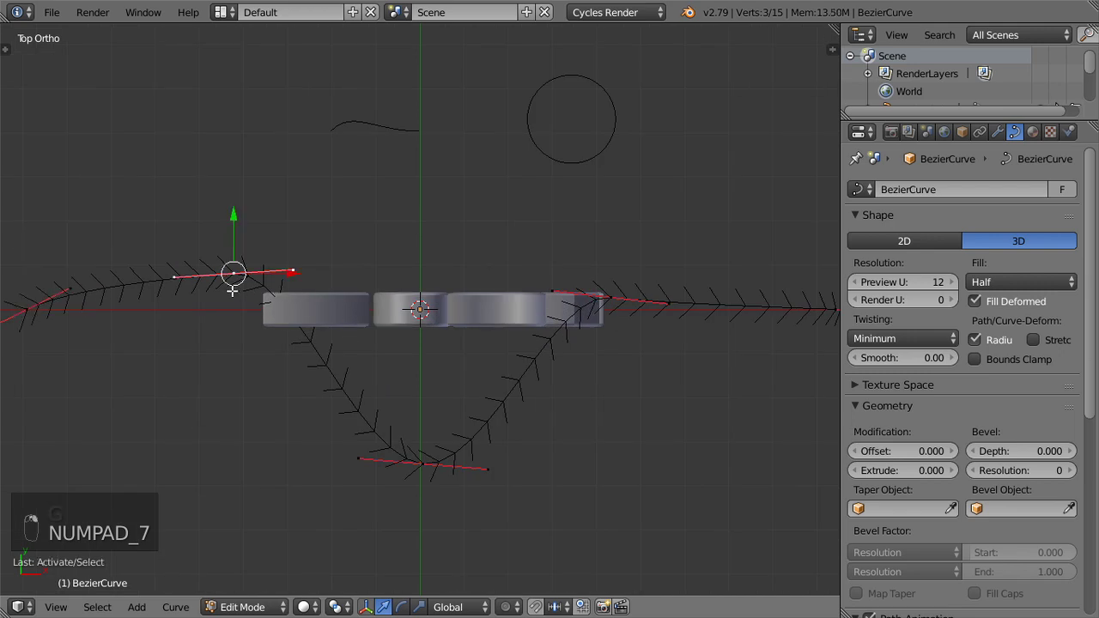
{"action": "key", "text": "g"}
{"action": "left_click", "coordinate": [237, 268]}
- In front view, subdivide the curve segment between the left peak and the middle low point
{"action": "key", "text": "KP_1"}
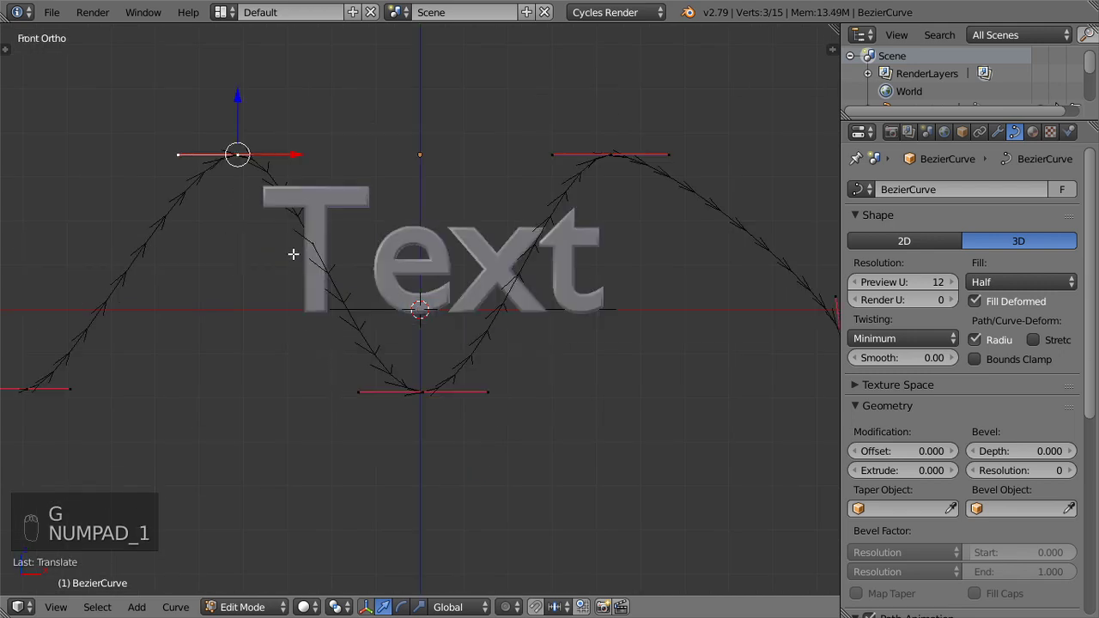
{"action": "key", "text": "w"}
{"action": "left_click", "coordinate": [386, 301]}
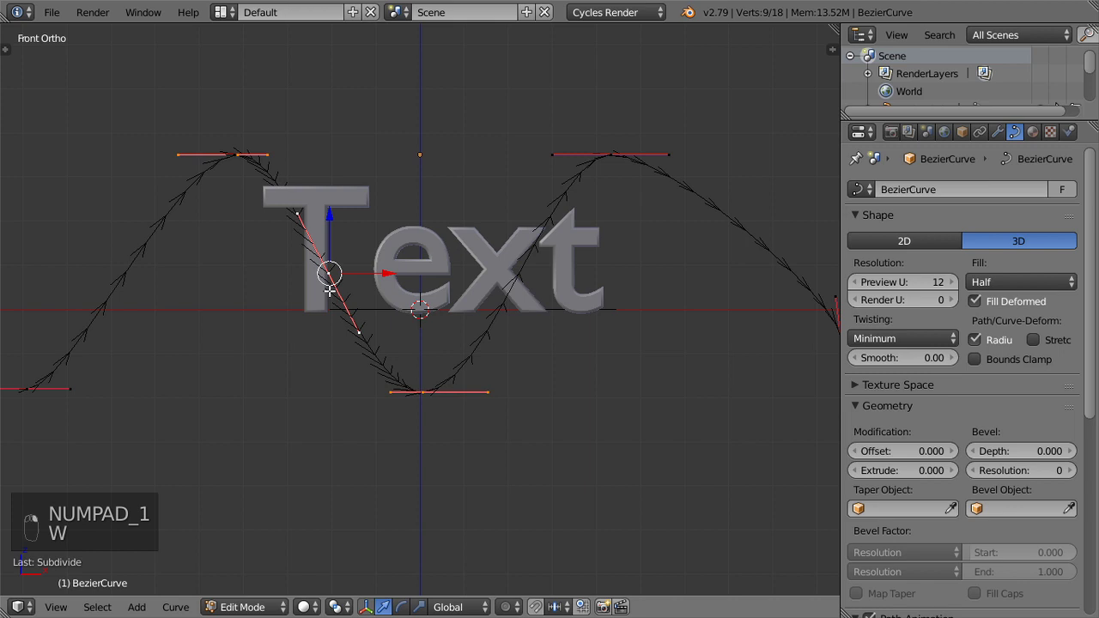
- Move the newly subdivided control point up and to the right in front view, and shift it left along X in top view
{"action": "key", "text": "g"}
{"action": "left_click", "coordinate": [394, 190]}
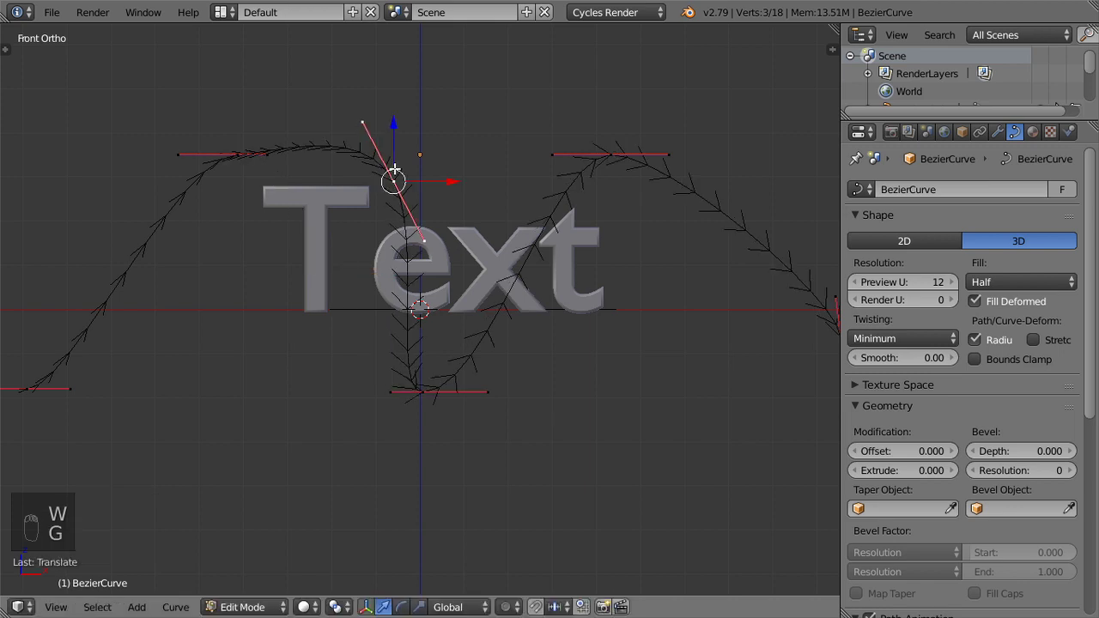
{"action": "key", "text": "KP_7"}
{"action": "left_click_drag", "start_coordinate": [436, 352], "coordinate": [387, 374]}
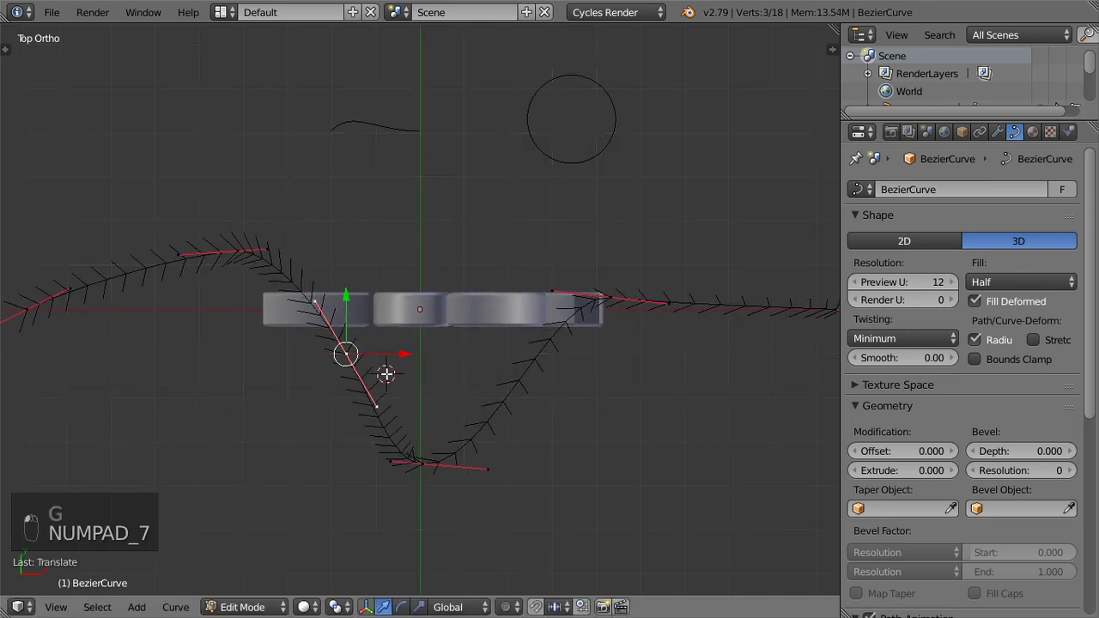
{"action": "left_click", "coordinate": [386, 374]}
- In top view, extrude the curve's left end point toward the front of the text and rotate the new end point
{"action": "scroll", "coordinate": [202, 361], "scroll_direction": "down", "scroll_amount": 2}
{"action": "right_click", "coordinate": [146, 321]}
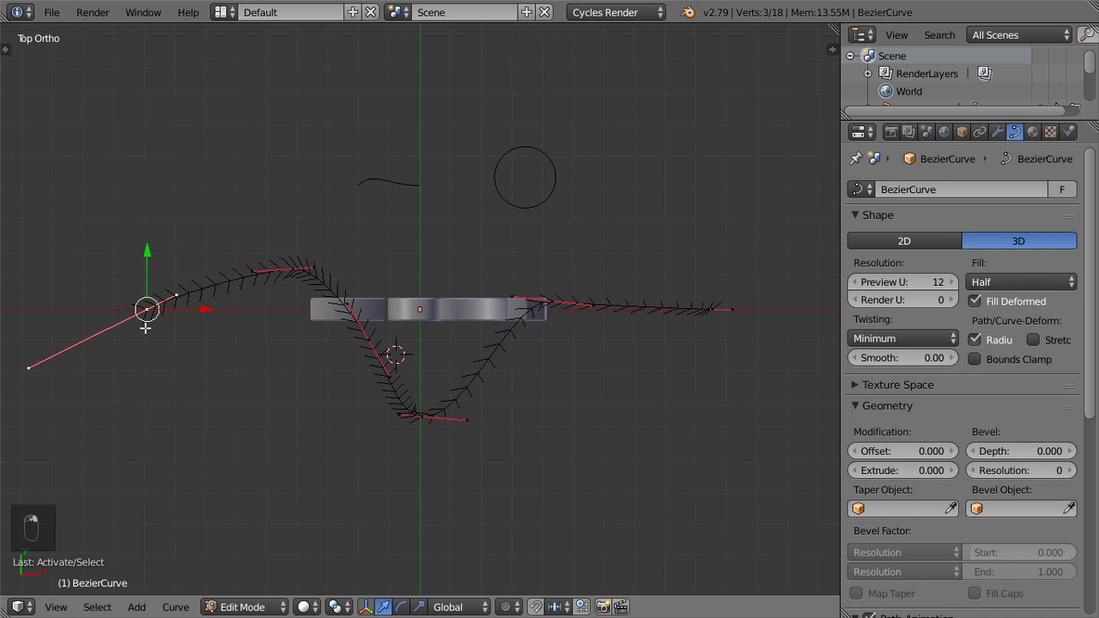
{"action": "key", "text": "e"}
{"action": "left_click", "coordinate": [265, 470]}
{"action": "key", "text": "Tab"}
{"action": "key", "text": "Tab"}
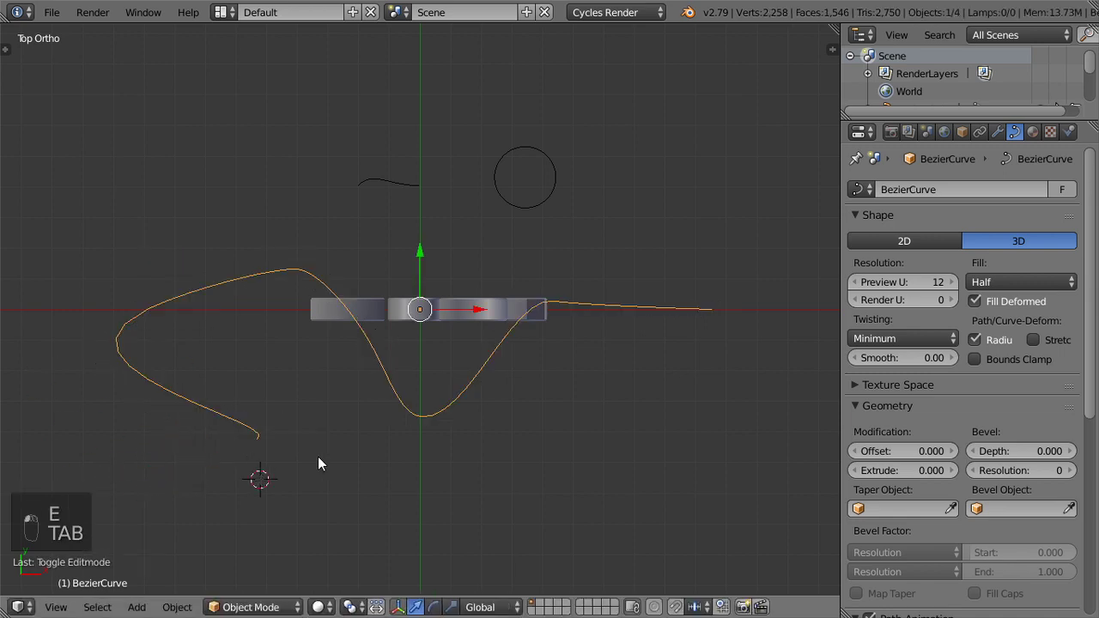
{"action": "key", "text": "r"}
{"action": "left_click", "coordinate": [294, 300]}
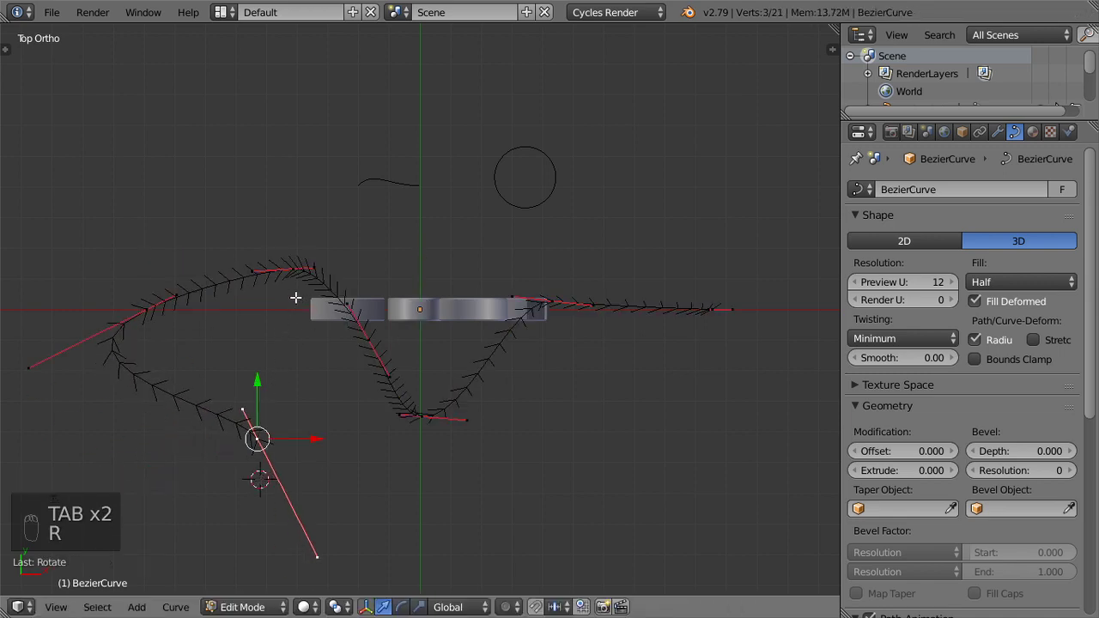
{"action": "key", "text": "Tab"}
{"action": "key", "text": "Tab"}
- Select the curve's right end point together with its handles, enlarge the handles and rotate them in top view
{"action": "right_click", "coordinate": [712, 324]}
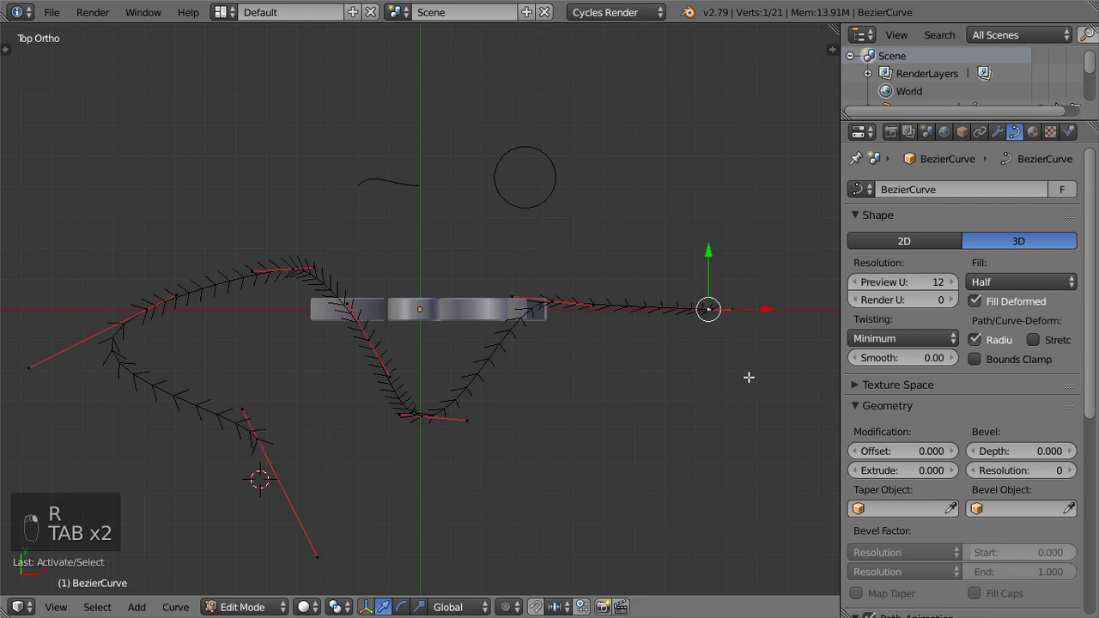
{"action": "key", "text": "a"}
{"action": "key", "text": "a"}
{"action": "key", "text": "a"}
{"action": "key", "text": "a"}
{"action": "key", "text": "a"}
{"action": "key", "text": "b"}
{"action": "left_click_drag", "start_coordinate": [761, 272], "coordinate": [652, 381]}
{"action": "key", "text": "s"}
{"action": "left_click", "coordinate": [831, 421]}
{"action": "key", "text": "r"}
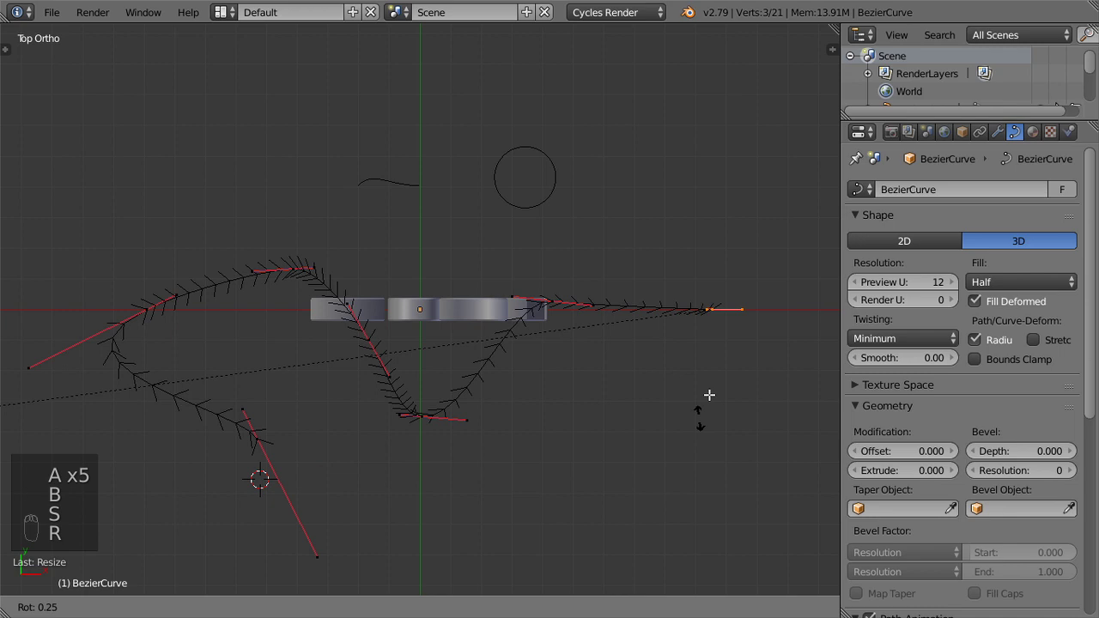
{"action": "left_click", "coordinate": [776, 221]}
- In front view, move the right end point inward and down, rotate it about 45° and scale its handles
{"action": "key", "text": "KP_1"}
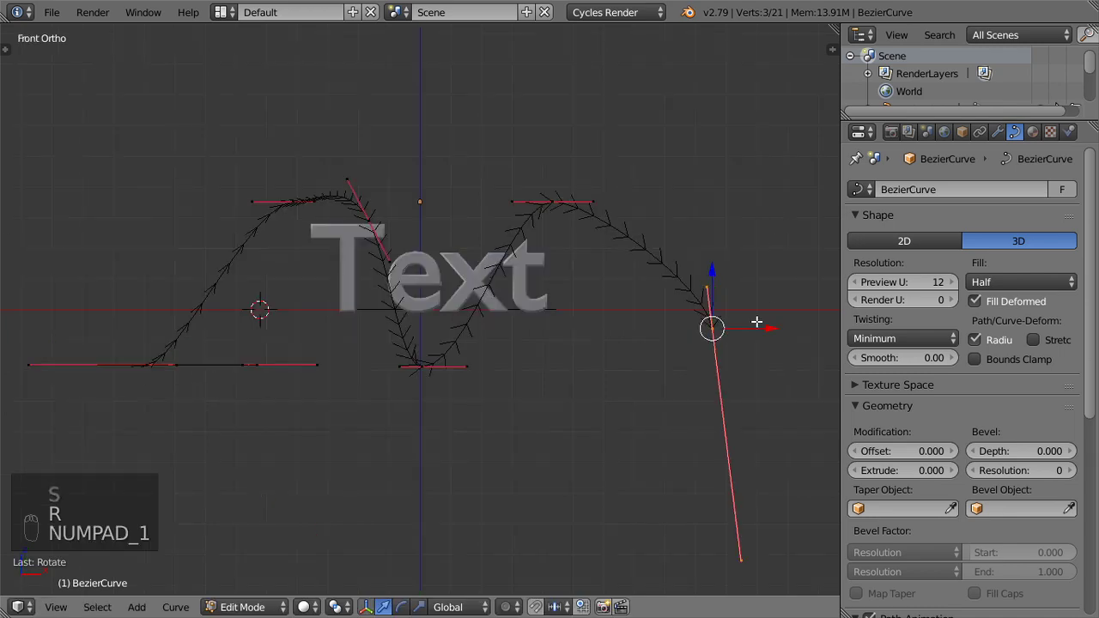
{"action": "key", "text": "g"}
{"action": "left_click", "coordinate": [652, 407]}
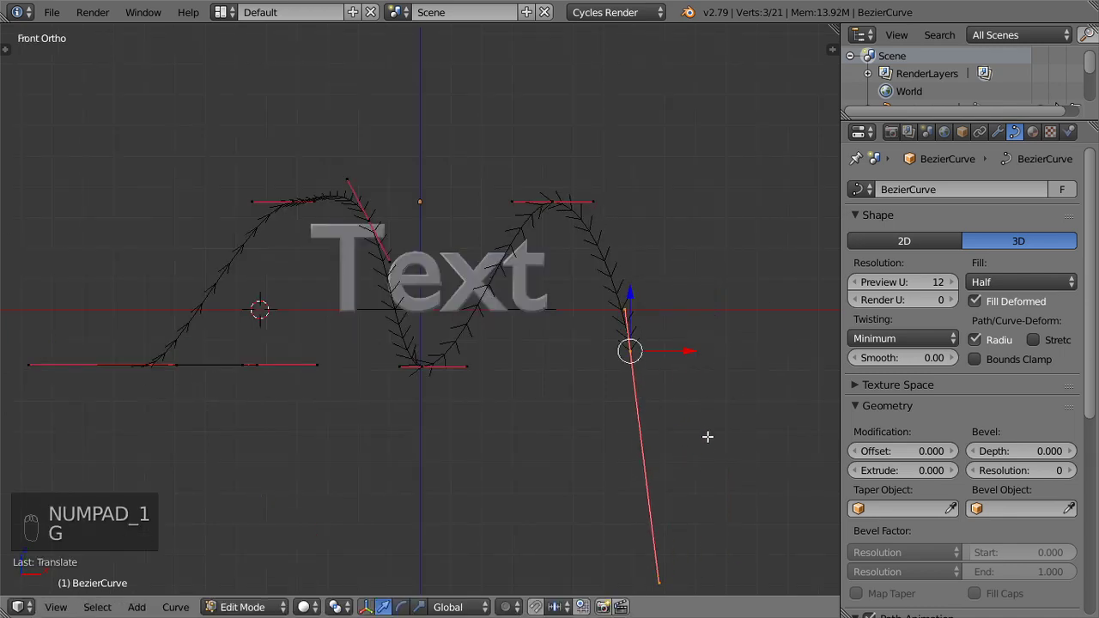
{"action": "key", "text": "g"}
{"action": "key", "text": "r"}
{"action": "left_click", "coordinate": [656, 494]}
{"action": "key", "text": "r"}
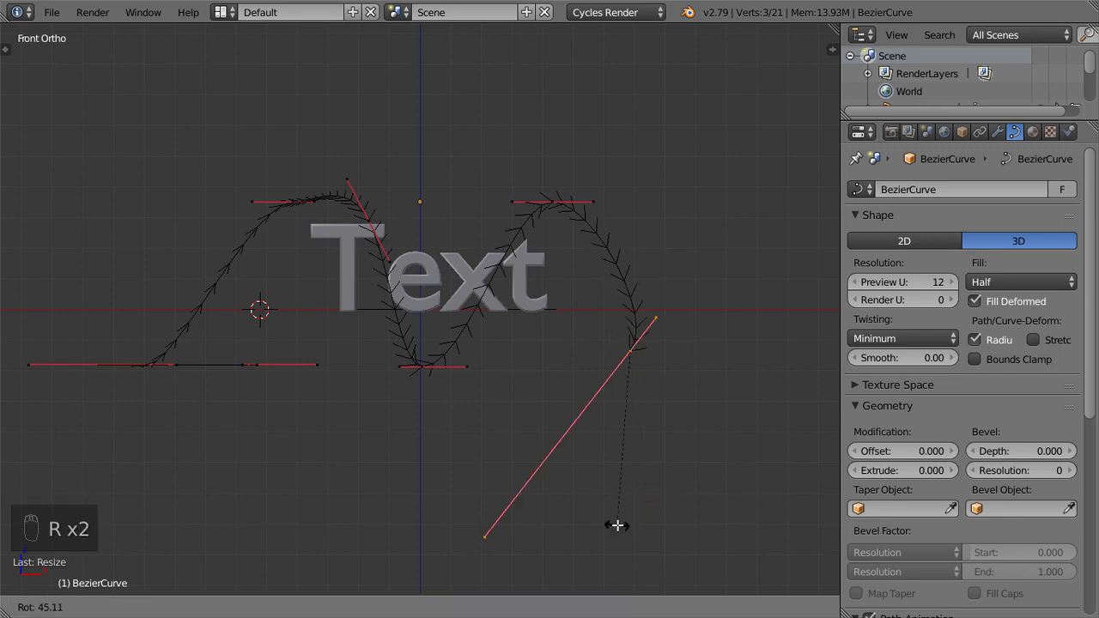
{"action": "key", "text": "s"}
{"action": "left_click", "coordinate": [644, 532]}
{"action": "key", "text": "Tab"}
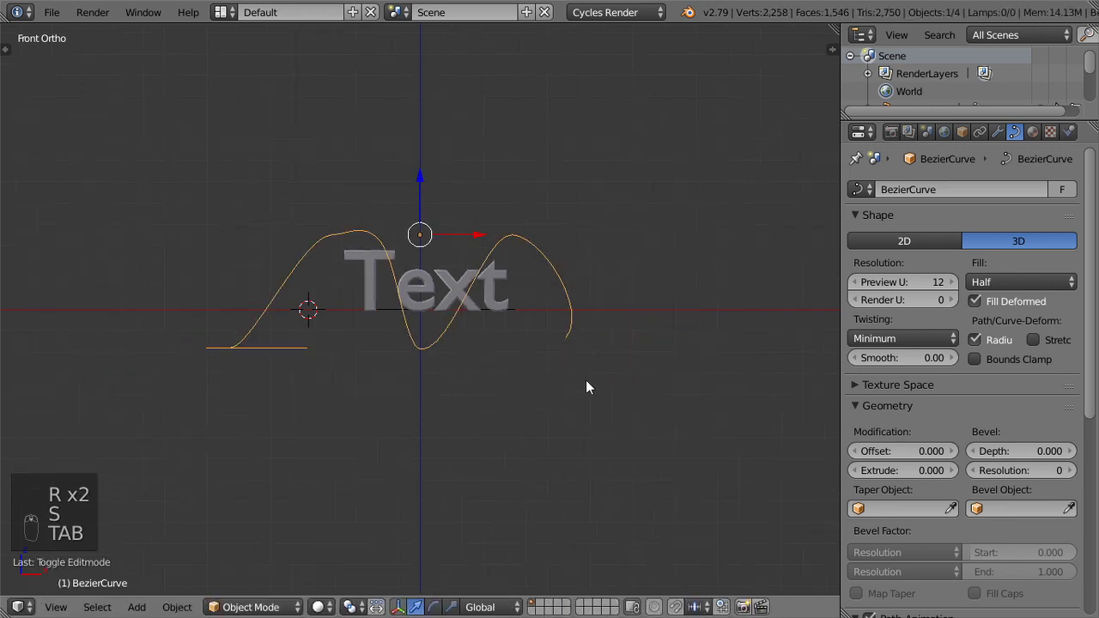
- In front view, raise the control point next to the curve's left end by about 3.4 units and rotate its handles
{"action": "middle_click_drag", "start_coordinate": [586, 379], "coordinate": [473, 384]}
{"action": "key", "text": "KP_1"}
{"action": "scroll", "coordinate": [504, 326], "scroll_direction": "up", "scroll_amount": 3}
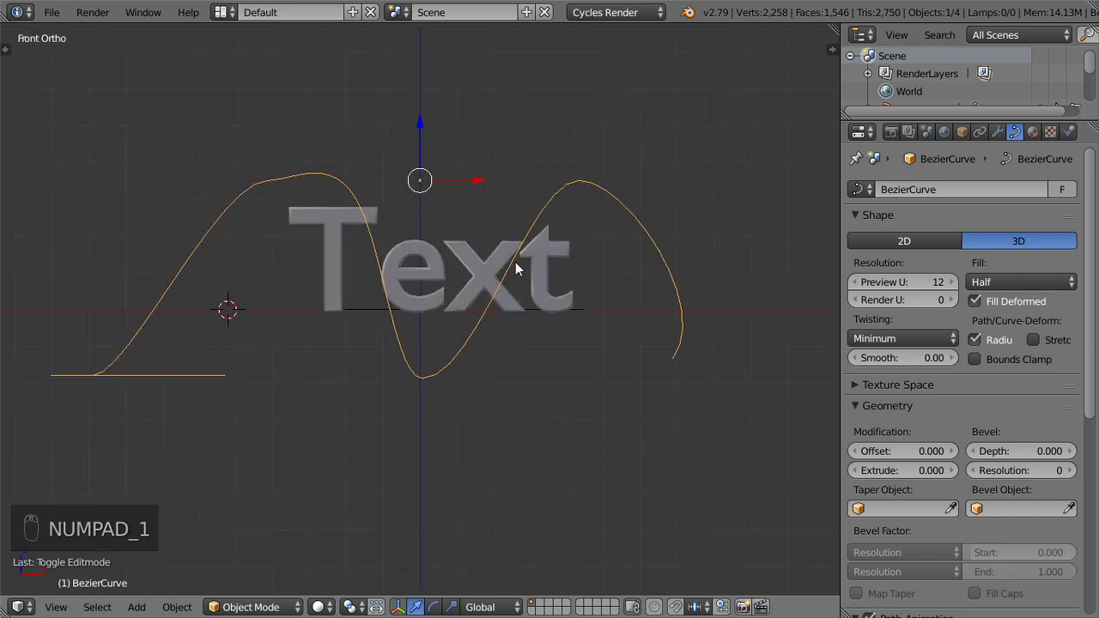
{"action": "key", "text": "Tab"}
{"action": "middle_click_drag", "start_coordinate": [341, 388], "coordinate": [346, 499]}
{"action": "right_click", "coordinate": [208, 388]}
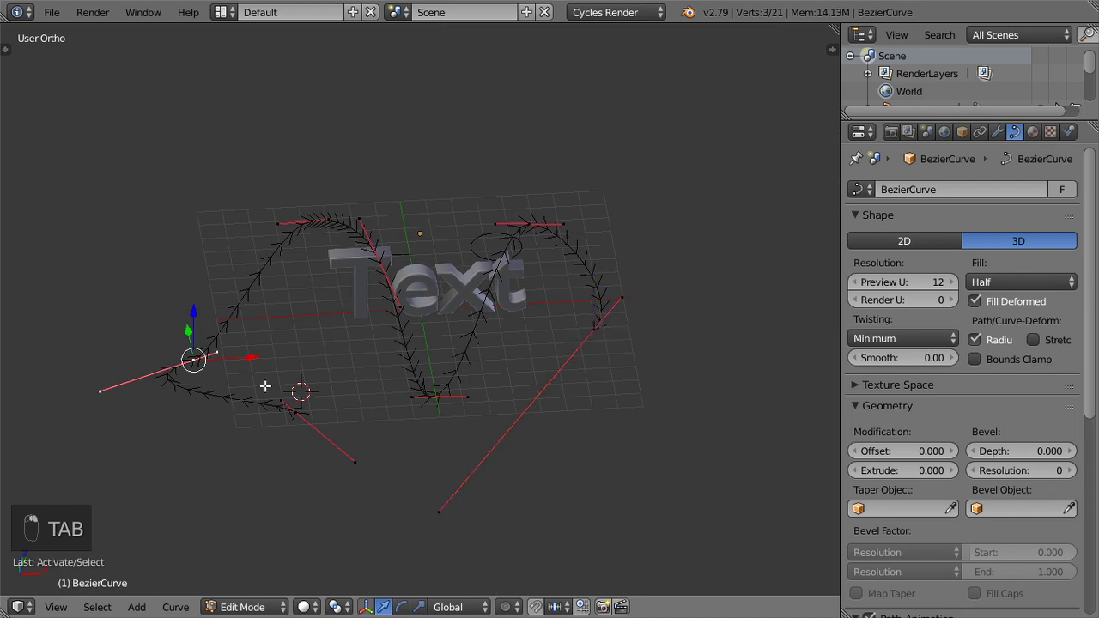
{"action": "key", "text": "KP_1"}
{"action": "key", "text": "g"}
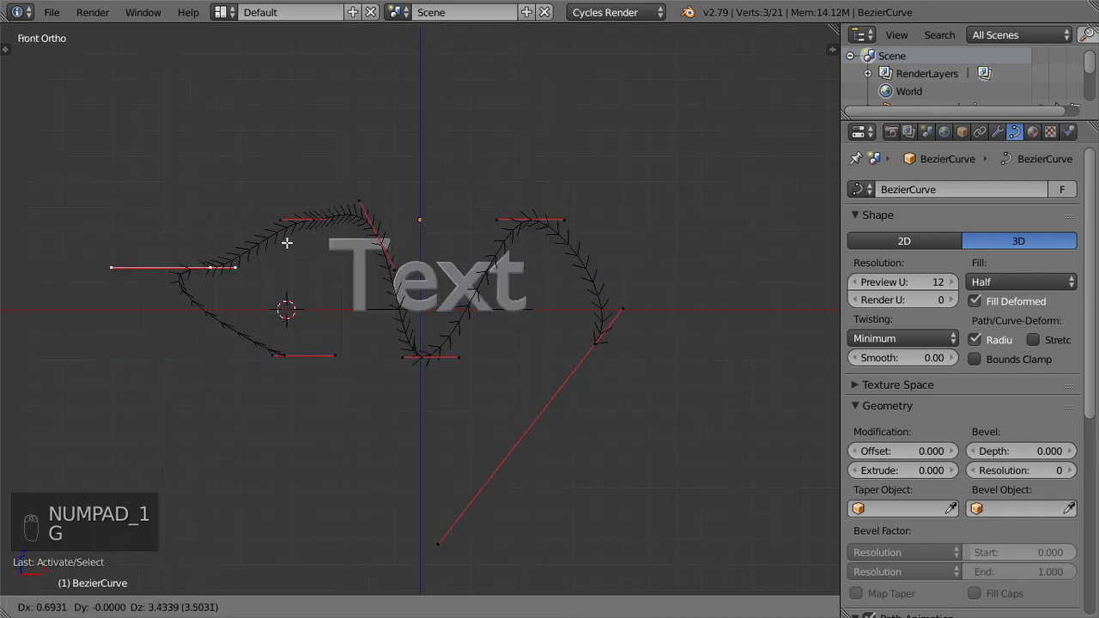
{"action": "left_click", "coordinate": [287, 241]}
{"action": "key", "text": "r"}
{"action": "left_click", "coordinate": [314, 228]}
{"action": "key", "text": "Tab"}
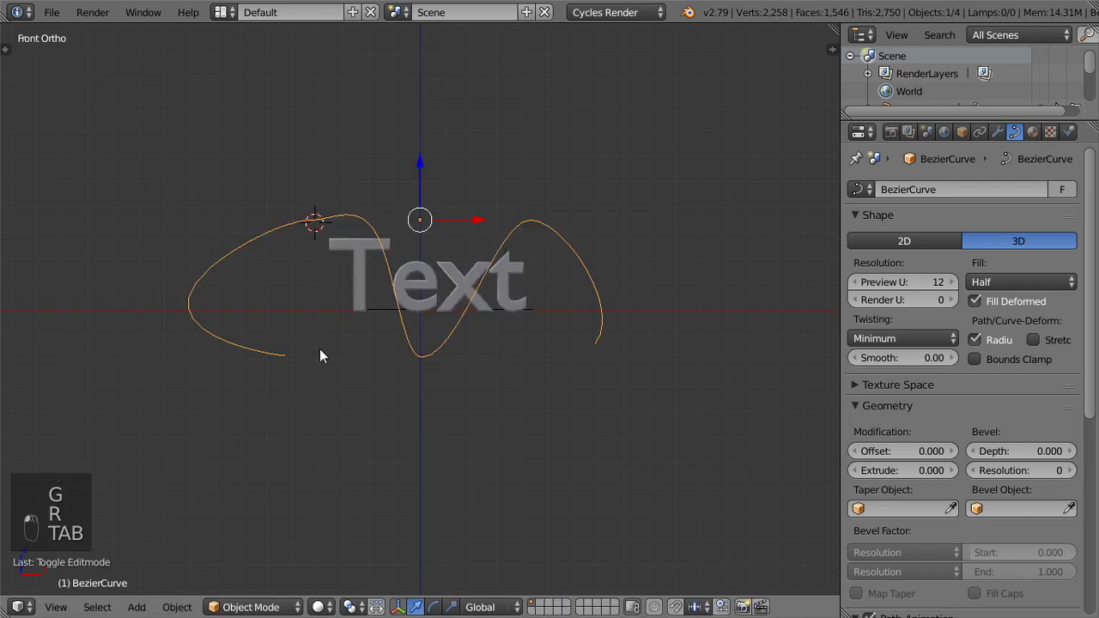
- Set the curve's preview and render resolution to 20 and its fill mode to Full
{"action": "middle_click_drag", "start_coordinate": [455, 275], "coordinate": [372, 404]}
{"action": "key", "text": "KP_7"}
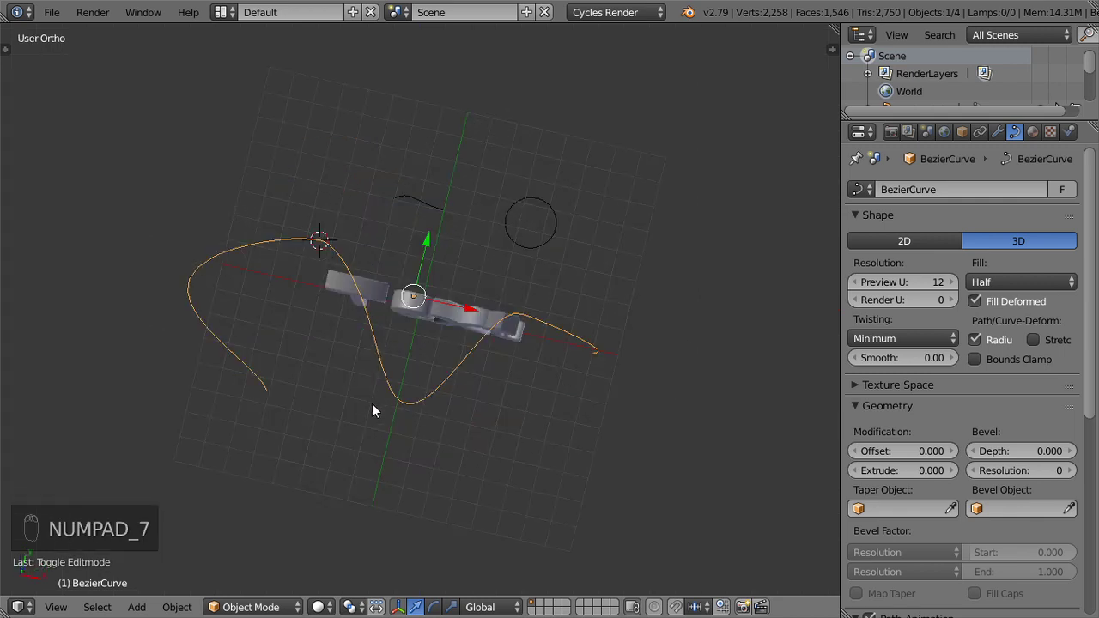
{"action": "key", "text": "KP_1"}
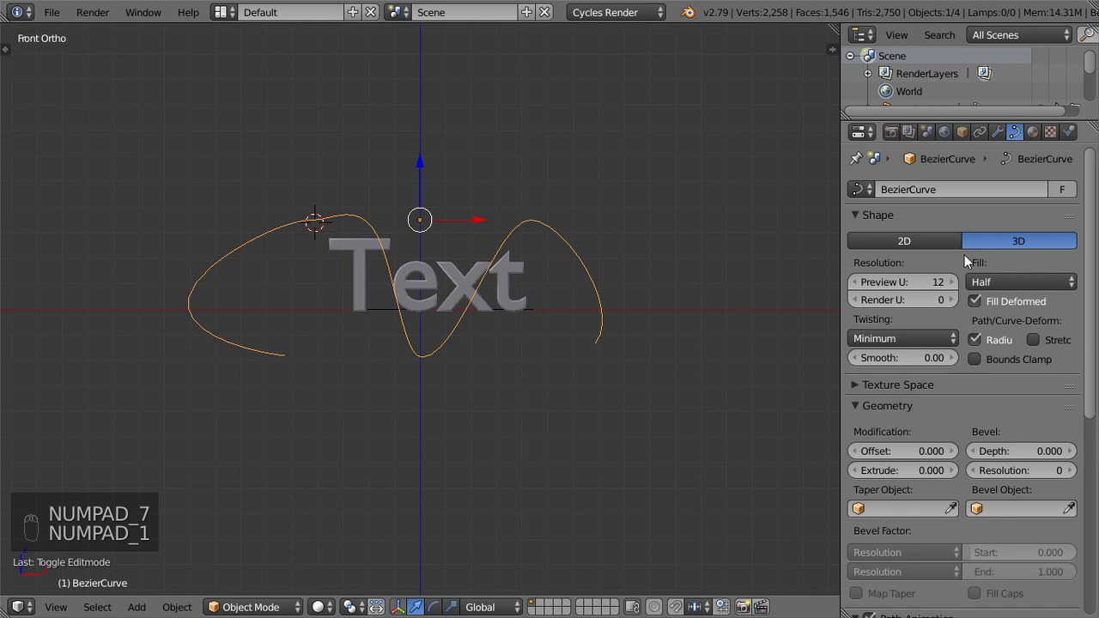
{"action": "left_click", "coordinate": [920, 298]}
{"action": "type", "text": "20"}
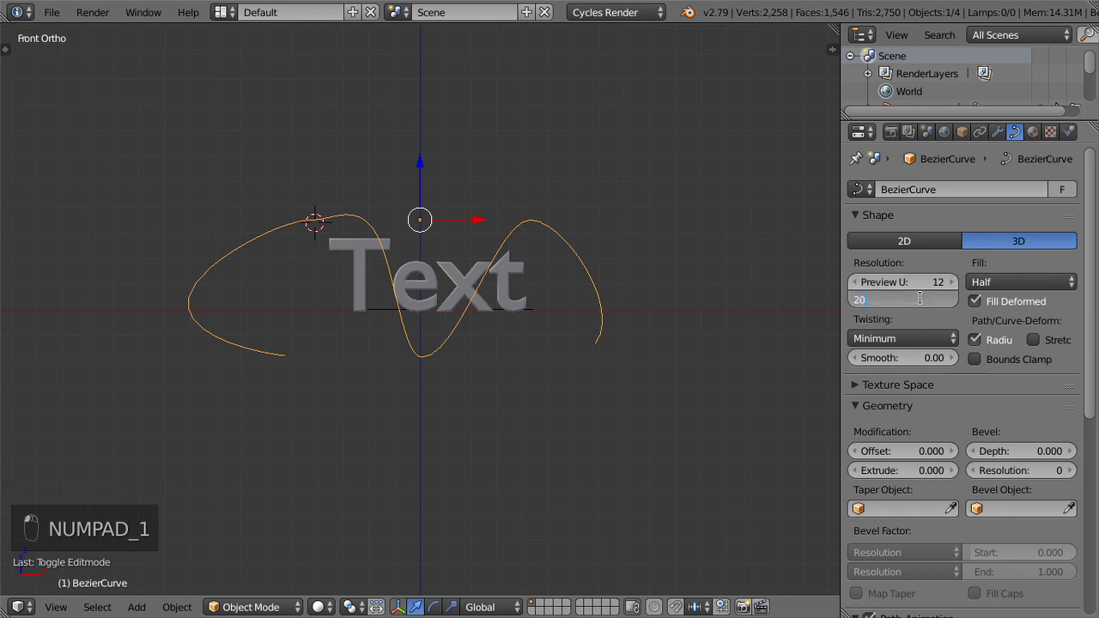
{"action": "key", "text": "Return"}
{"action": "left_click", "coordinate": [975, 283]}
{"action": "left_click", "coordinate": [986, 264]}
{"action": "left_click", "coordinate": [899, 286]}
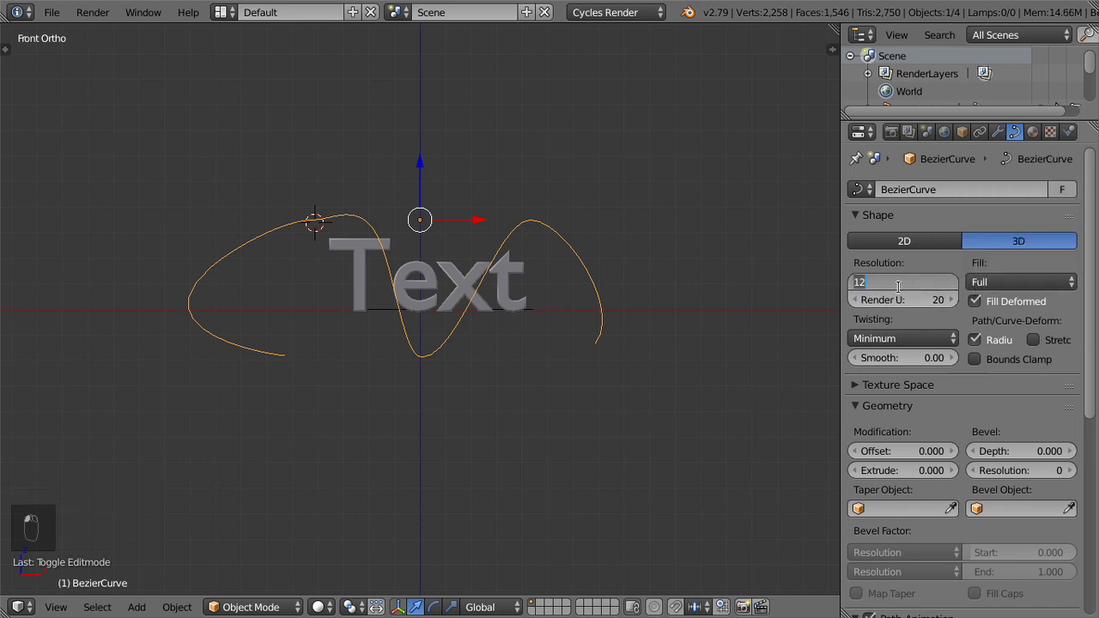
{"action": "type", "text": "20"}
{"action": "key", "text": "Return"}
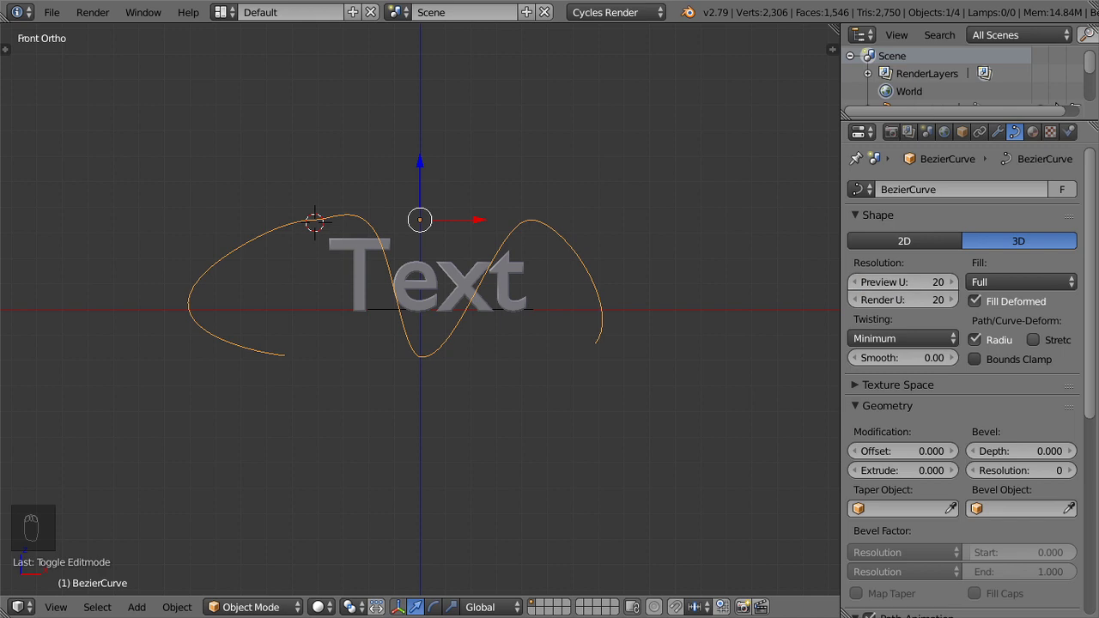
{"action": "scroll", "coordinate": [932, 466], "scroll_direction": "down", "scroll_amount": 3}
{"action": "left_click", "coordinate": [904, 442]}
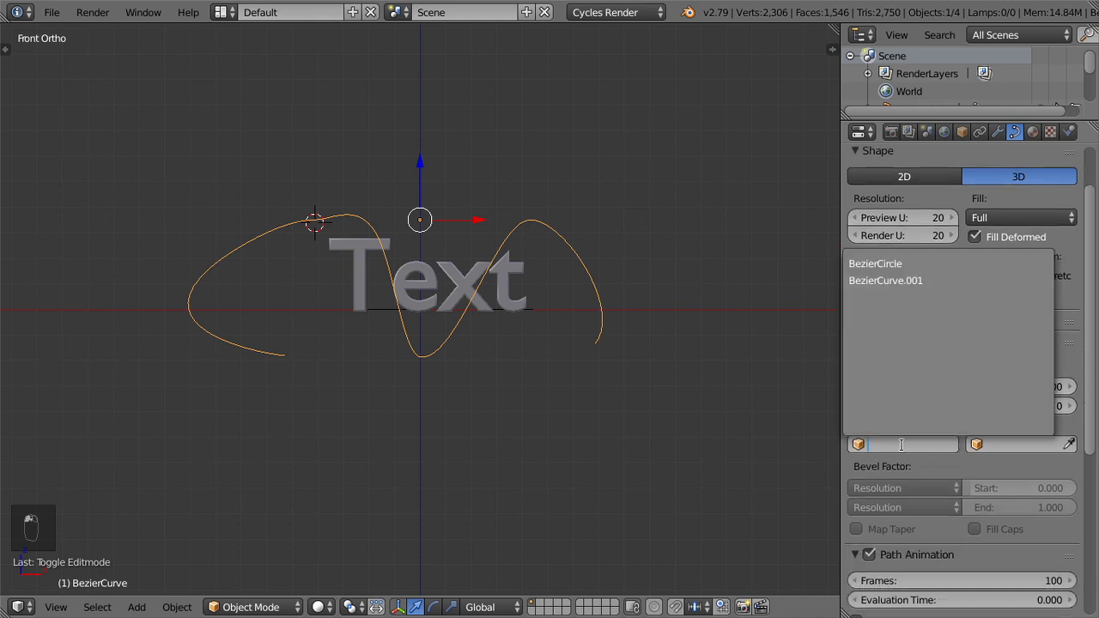
{"action": "left_click", "coordinate": [886, 281]}
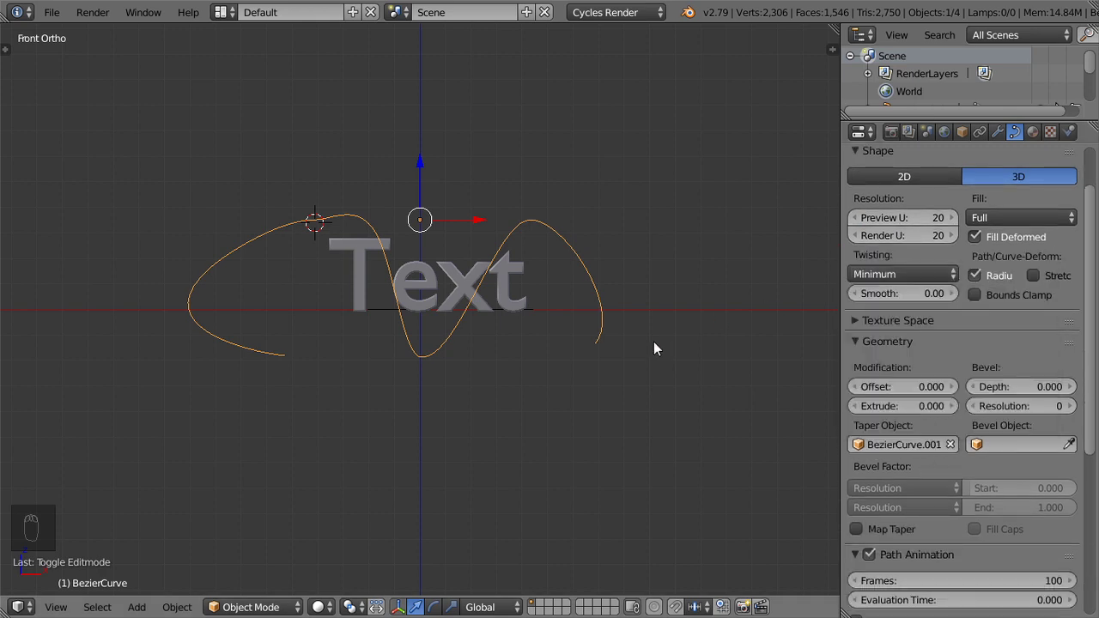
{"action": "middle_click_drag", "start_coordinate": [653, 348], "coordinate": [615, 404]}
{"action": "key", "text": "Tab"}
{"action": "key", "text": "Tab"}
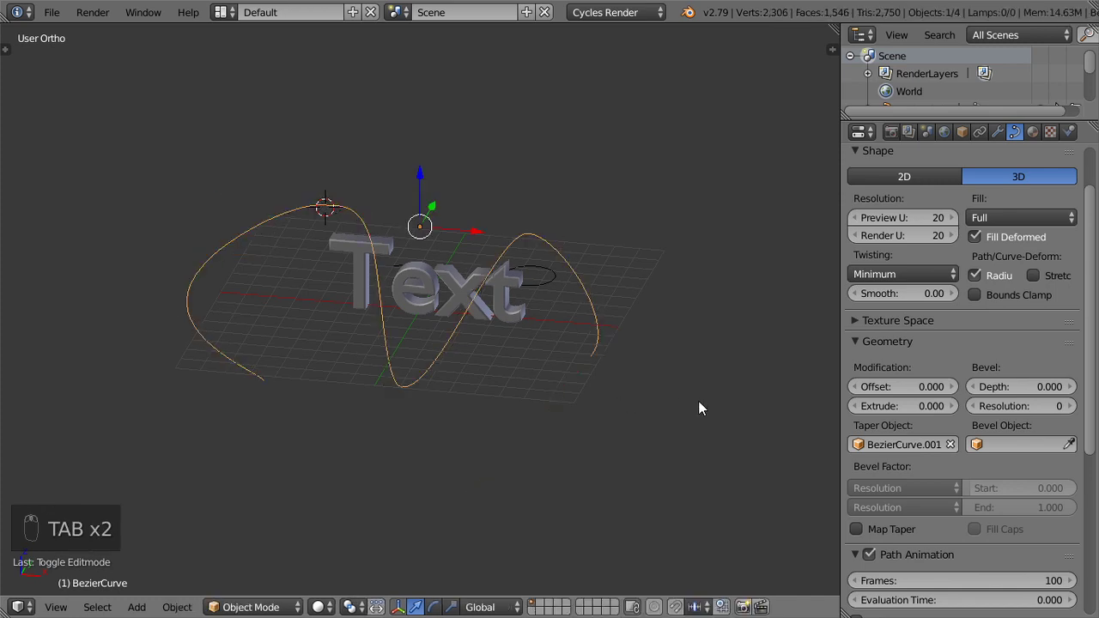
{"action": "middle_click_drag", "start_coordinate": [699, 402], "coordinate": [714, 347]}
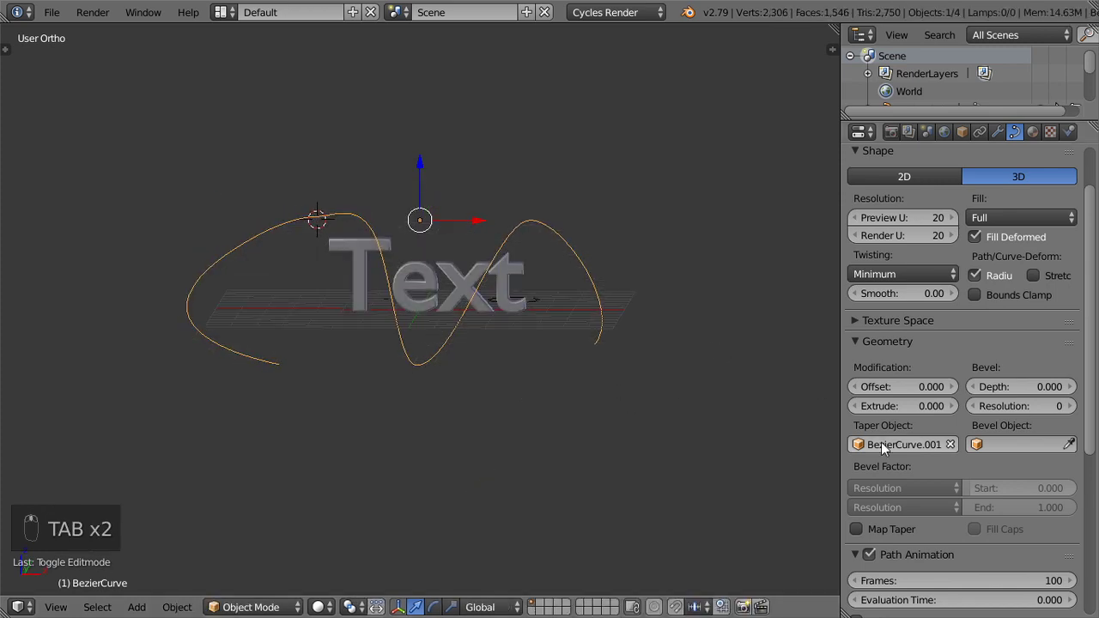
{"action": "left_click", "coordinate": [953, 445]}
{"action": "middle_click_drag", "start_coordinate": [688, 360], "coordinate": [576, 420]}
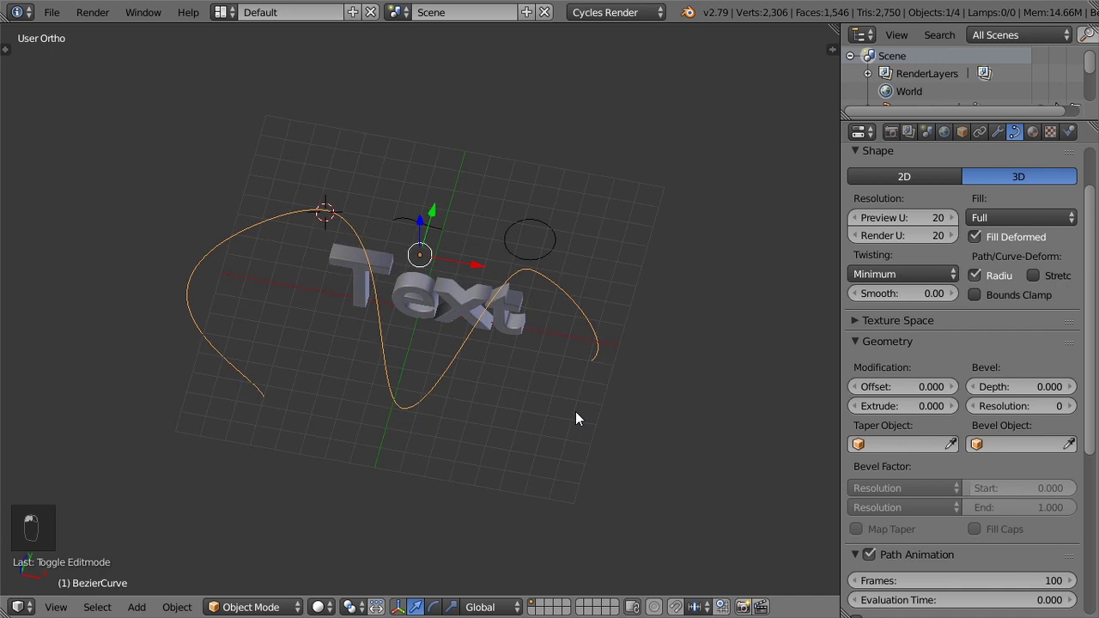
- Assign BezierCurve.001 as the curve's taper object and BezierCircle as its bevel object
{"action": "left_click", "coordinate": [949, 443]}
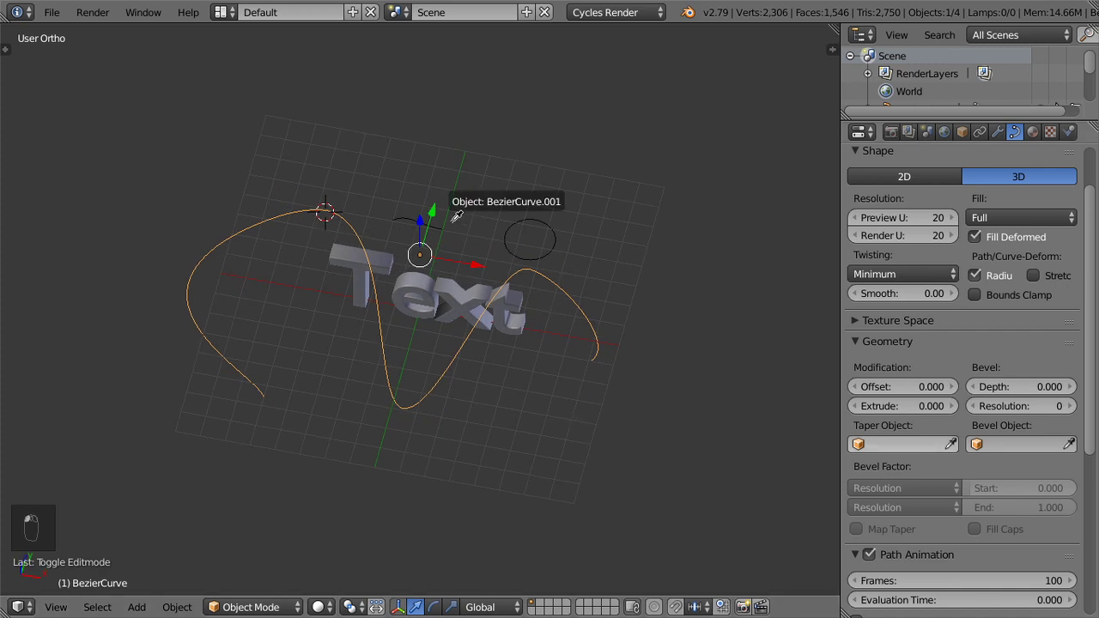
{"action": "left_click", "coordinate": [438, 240]}
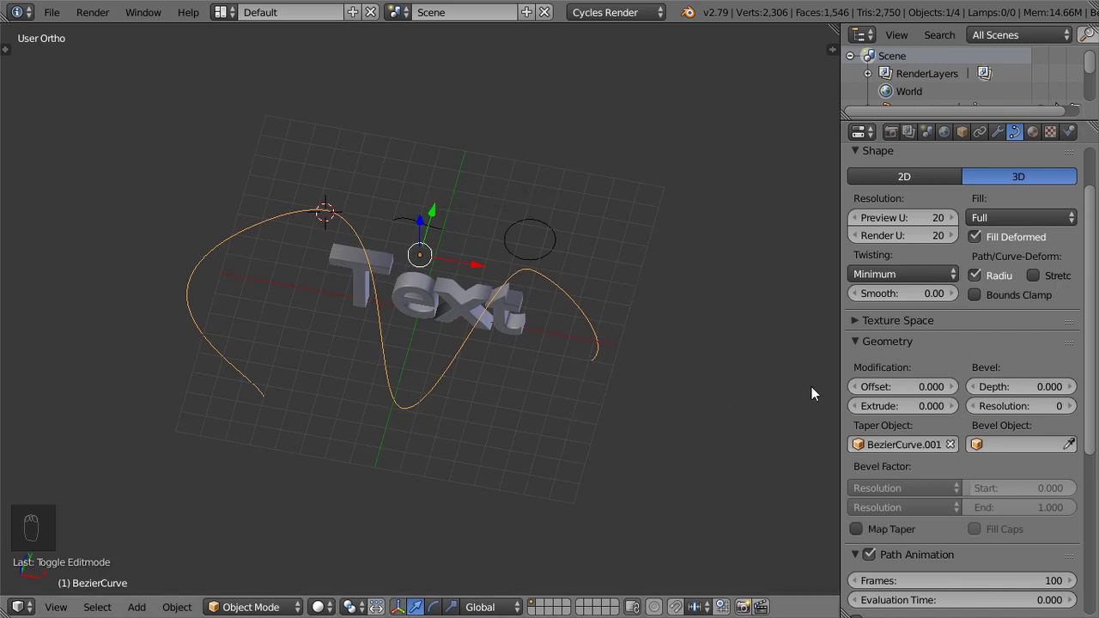
{"action": "left_click", "coordinate": [1000, 444]}
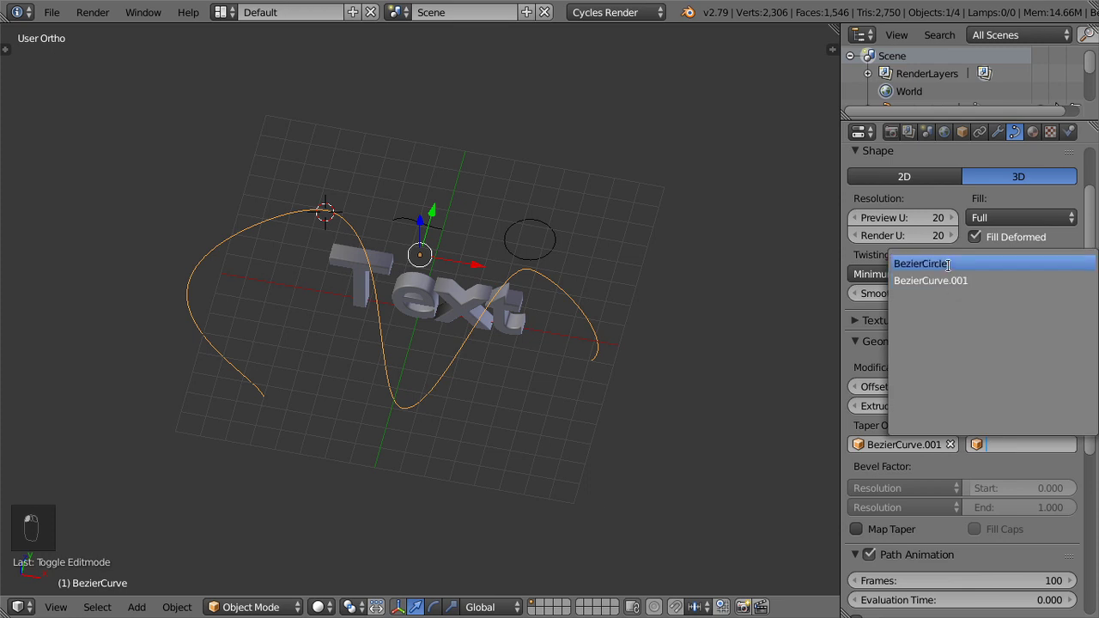
{"action": "left_click", "coordinate": [902, 255]}
{"action": "middle_click_drag", "start_coordinate": [436, 335], "coordinate": [522, 285]}
- In top view, lengthen and slightly rotate the handles of the curve's left peak control point
{"action": "key", "text": "KP_7"}
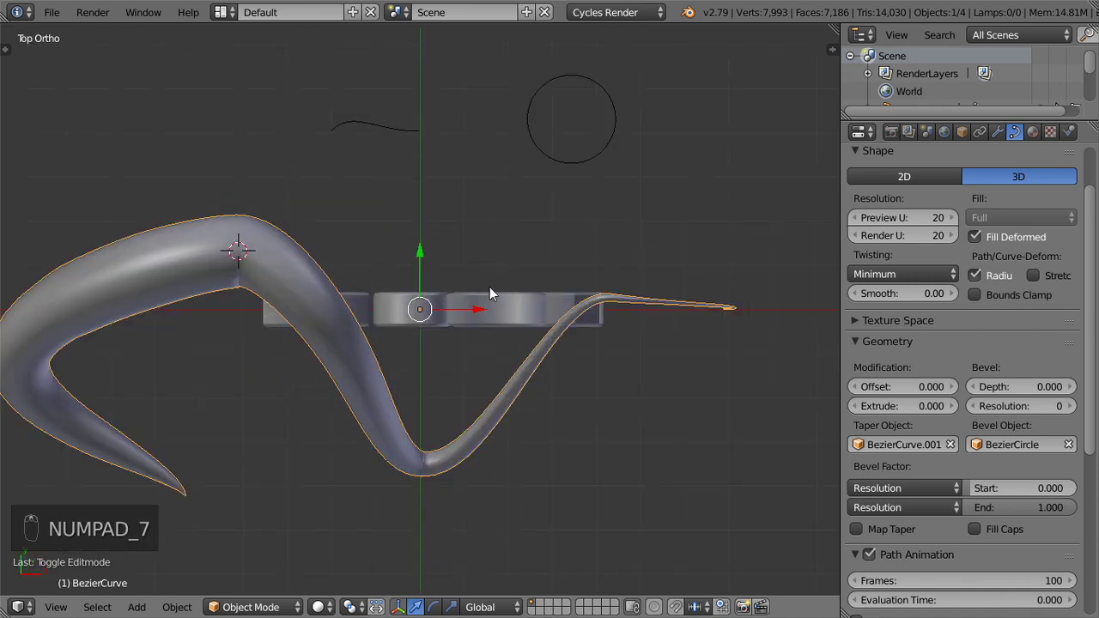
{"action": "key", "text": "Tab"}
{"action": "key", "text": "s"}
{"action": "left_click", "coordinate": [420, 298]}
{"action": "key", "text": "r"}
{"action": "left_click", "coordinate": [422, 340]}
{"action": "key", "text": "s"}
{"action": "left_click", "coordinate": [437, 361]}
- Rotate and scale the handles of the control point on the tube's outer left bend in front view
{"action": "right_click", "coordinate": [62, 312]}
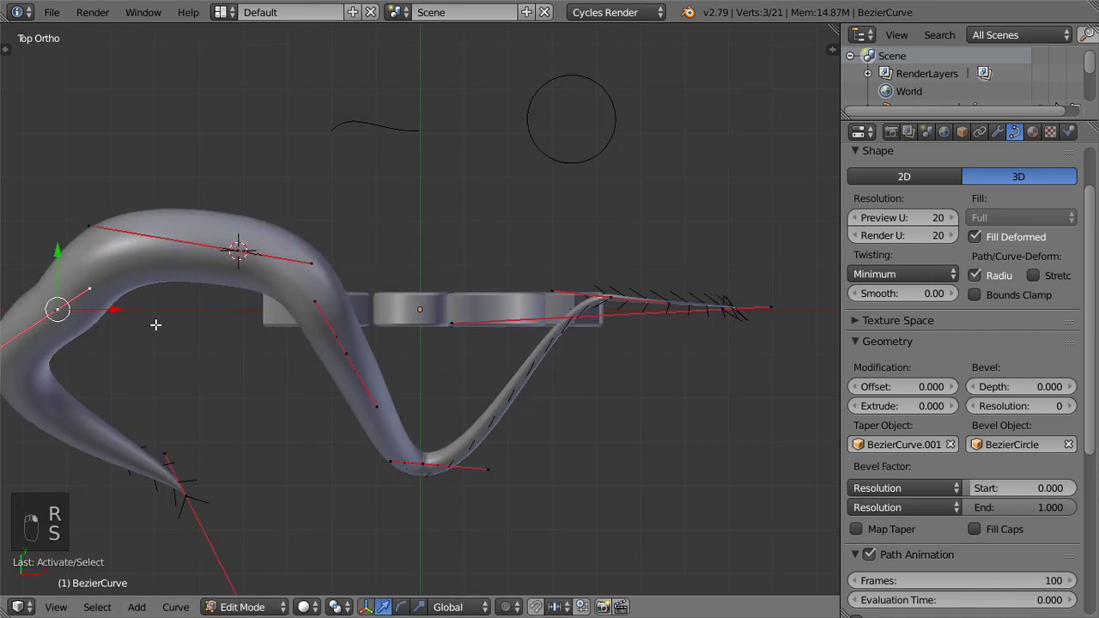
{"action": "key", "text": "KP_1"}
{"action": "key", "text": "r"}
{"action": "left_click", "coordinate": [294, 231]}
{"action": "key", "text": "s"}
{"action": "left_click", "coordinate": [251, 279]}
- Move the left peak control point up and slightly to the left in front view
{"action": "right_click", "coordinate": [272, 192]}
{"action": "key", "text": "g"}
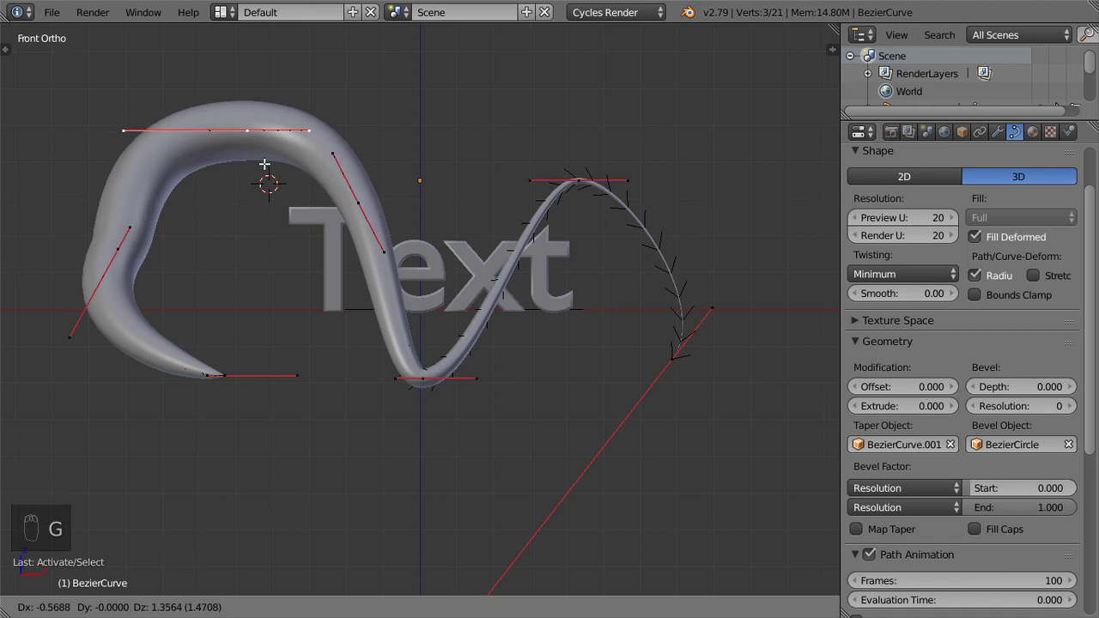
{"action": "left_click", "coordinate": [269, 171]}
{"action": "key", "text": "Tab"}
{"action": "key", "text": "Tab"}
- Reposition the upper and lower handles of the outer left bend's control point to smooth the bend
{"action": "right_click", "coordinate": [154, 230]}
{"action": "key", "text": "g"}
{"action": "left_click", "coordinate": [163, 194]}
{"action": "right_click_drag", "start_coordinate": [135, 361], "coordinate": [126, 369]}
{"action": "left_click", "coordinate": [167, 384]}
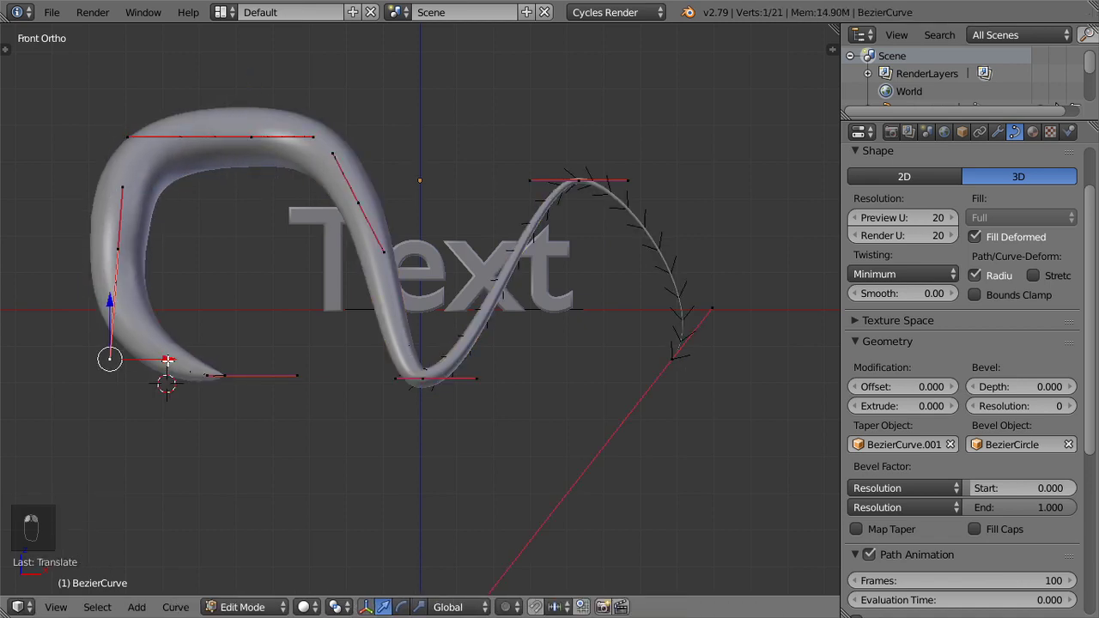
{"action": "left_click_drag", "start_coordinate": [166, 361], "coordinate": [149, 361]}
- Select the curve's left end point with its handles, lower it slightly and rotate it to tilt the tube's tip downward
{"action": "right_click", "coordinate": [207, 381]}
{"action": "key", "text": "b"}
{"action": "left_click_drag", "start_coordinate": [258, 340], "coordinate": [195, 392]}
{"action": "key", "text": "g"}
{"action": "left_click", "coordinate": [287, 454]}
{"action": "key", "text": "r"}
{"action": "left_click", "coordinate": [318, 484]}
{"action": "key", "text": "Tab"}
{"action": "key", "text": "Tab"}
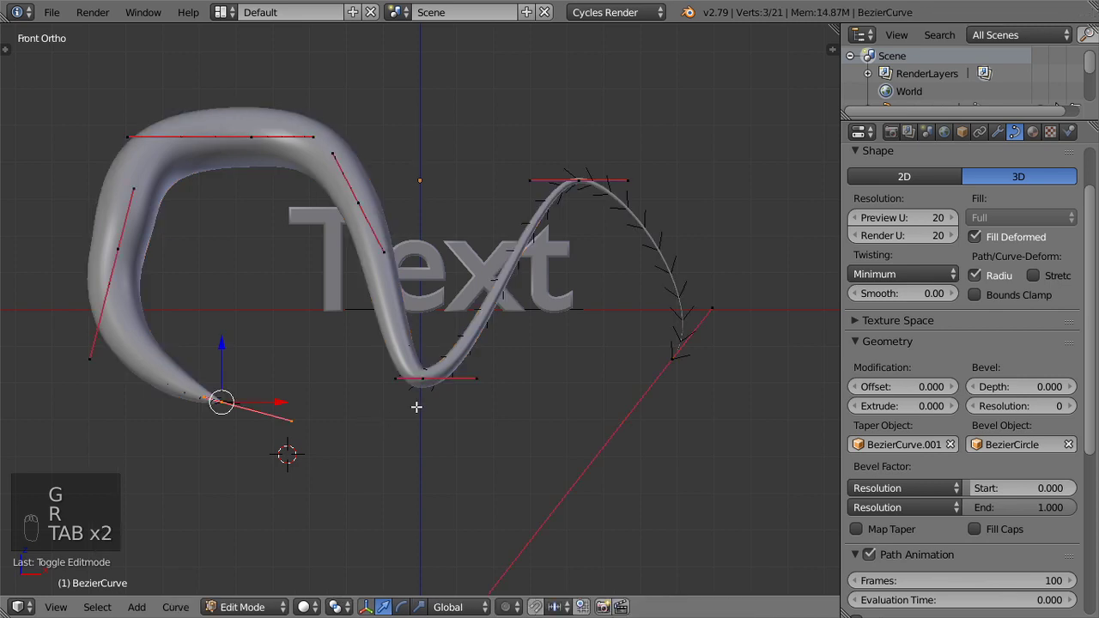
- Scale the handles of the curve's middle low point by about 2.1 to widen the bend below the text
{"action": "right_click", "coordinate": [422, 378]}
{"action": "key", "text": "s"}
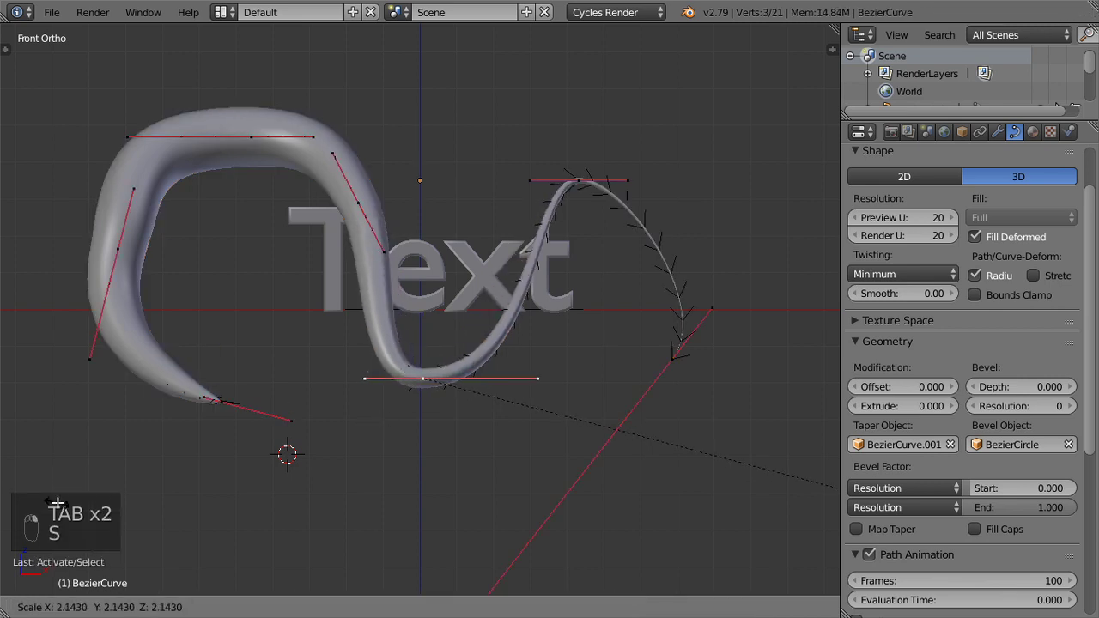
{"action": "left_click", "coordinate": [412, 387]}
{"action": "key", "text": "Tab"}
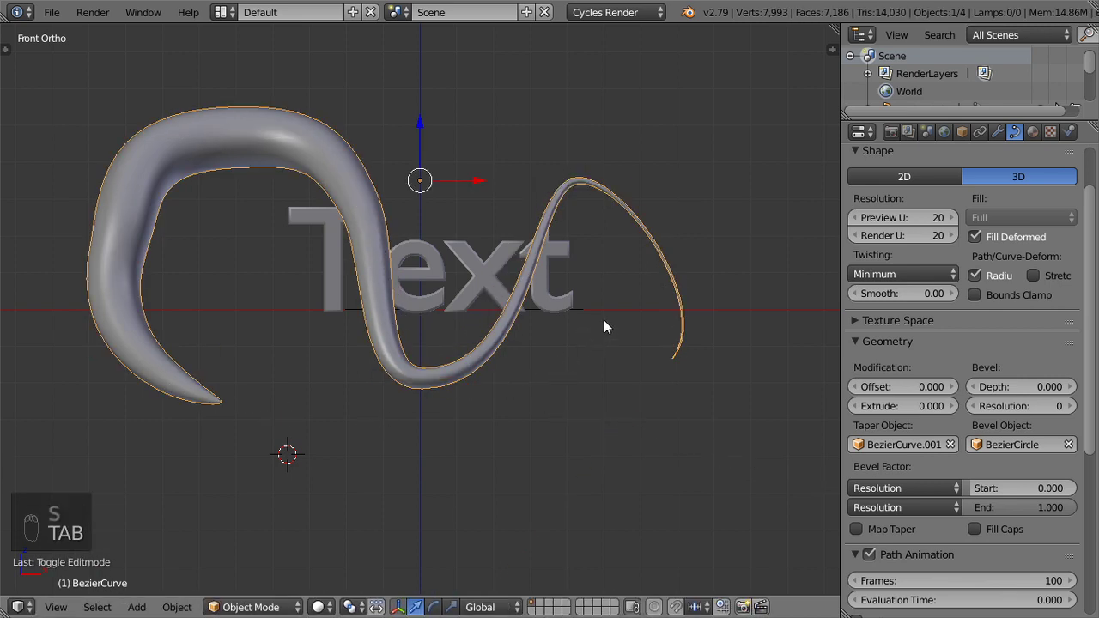
- Select the small taper curve behind the text and scale the whole object up by about 1.92
{"action": "middle_click_drag", "start_coordinate": [604, 320], "coordinate": [510, 263]}
{"action": "right_click", "coordinate": [520, 222]}
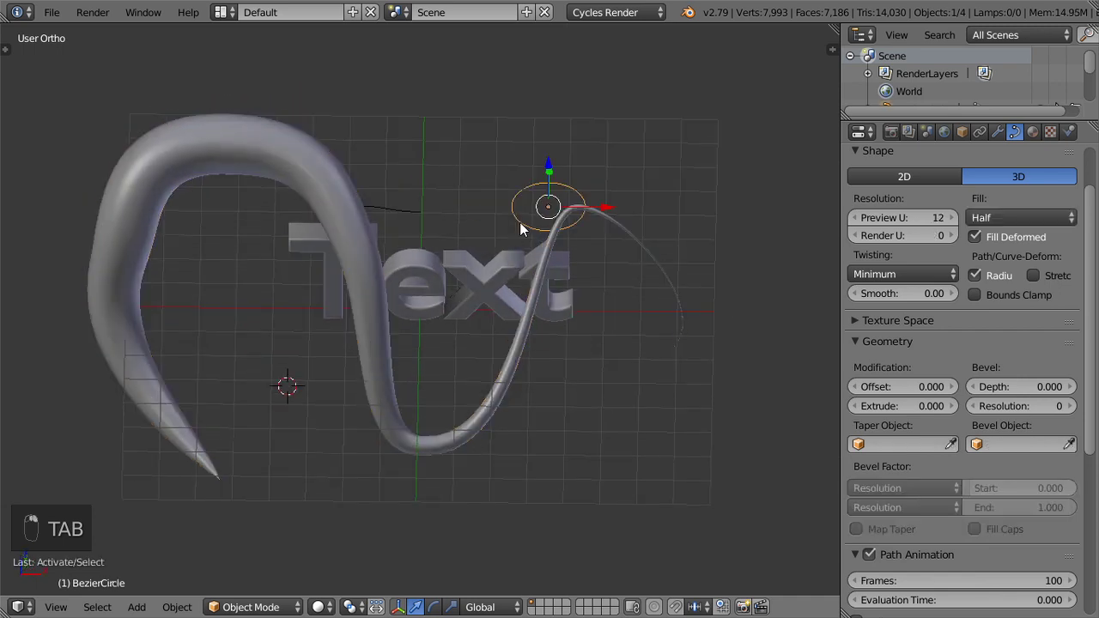
{"action": "right_click", "coordinate": [427, 219]}
{"action": "key", "text": "s"}
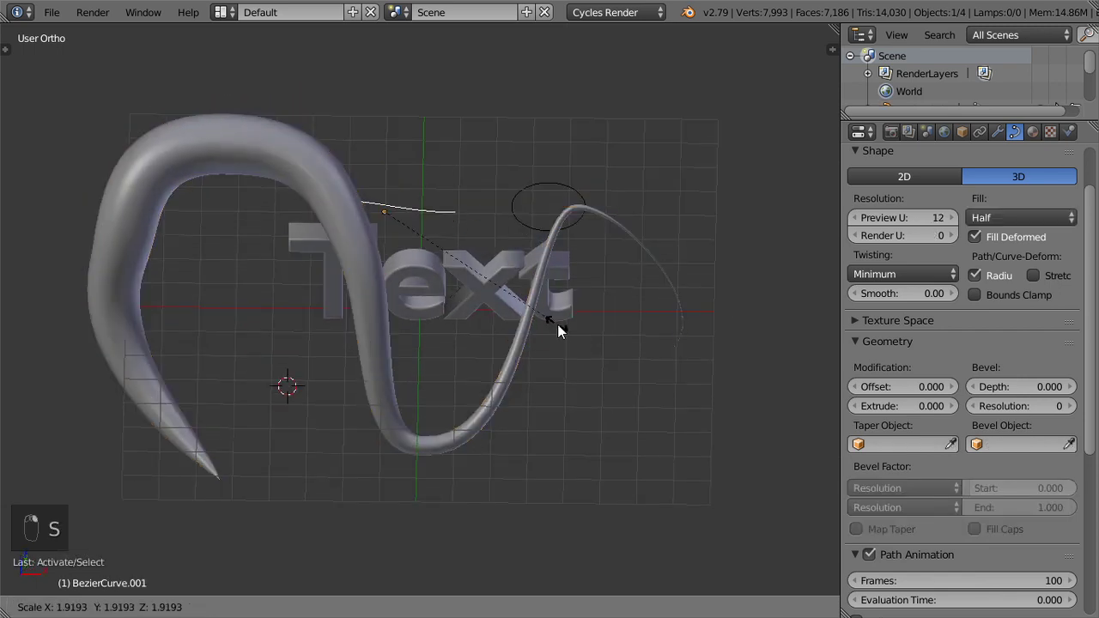
{"action": "left_click", "coordinate": [559, 324]}
- Scale all the taper curve's control points down in edit mode to thin the tube
{"action": "key", "text": "Tab"}
{"action": "key", "text": "s"}
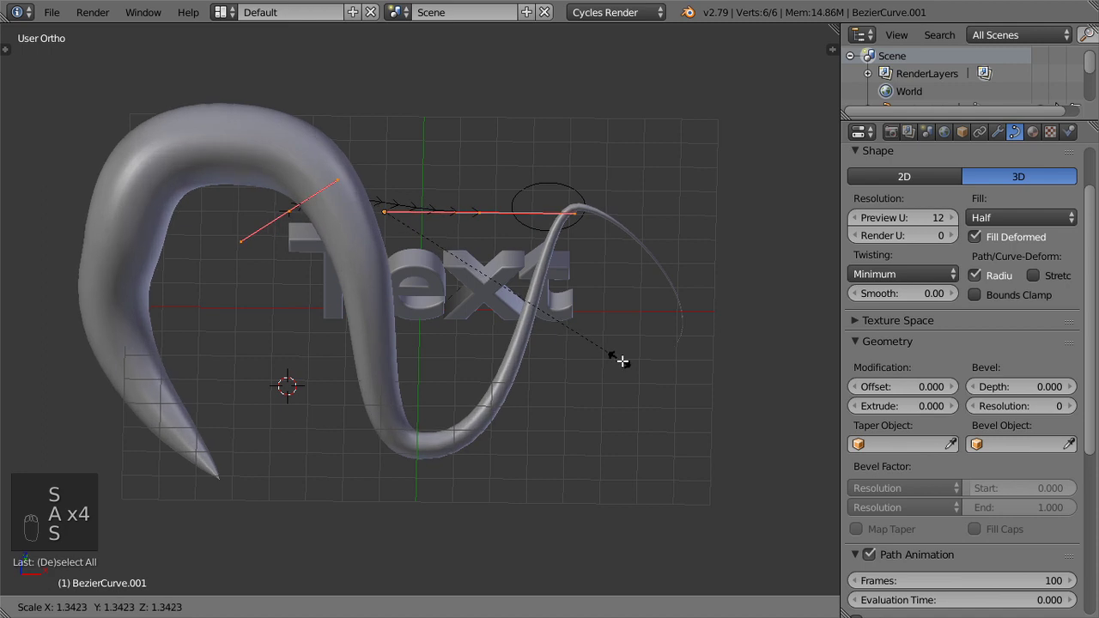
{"action": "left_click", "coordinate": [515, 303]}
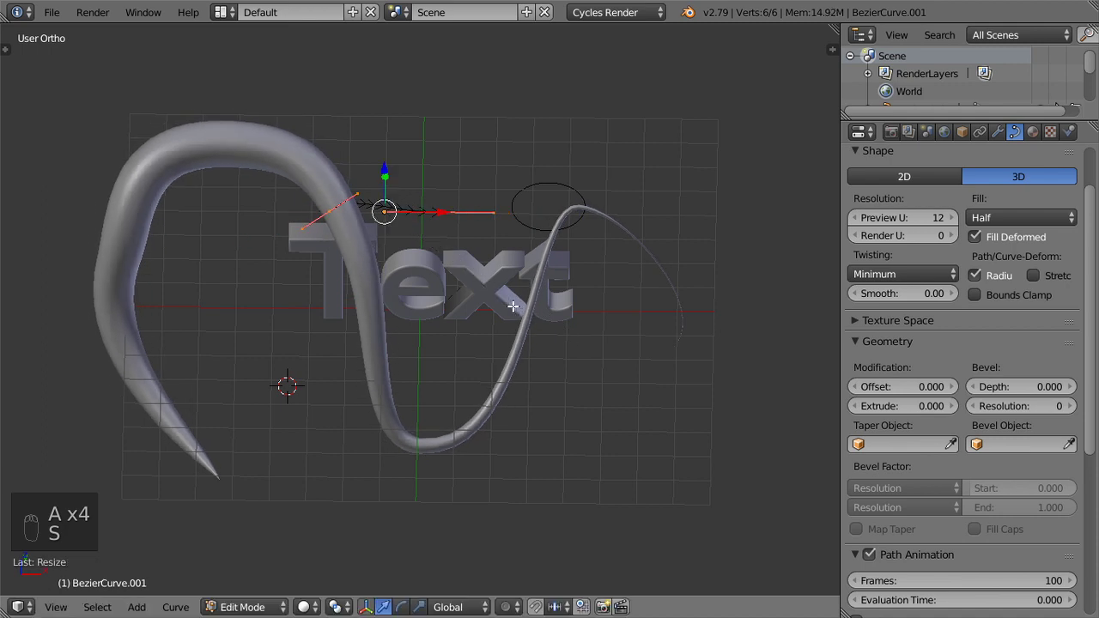
{"action": "key", "text": "Tab"}
- Subdivide the bevel circle's control points once in edit mode, working in top view
{"action": "key", "text": "KP_7"}
{"action": "right_click", "coordinate": [551, 198]}
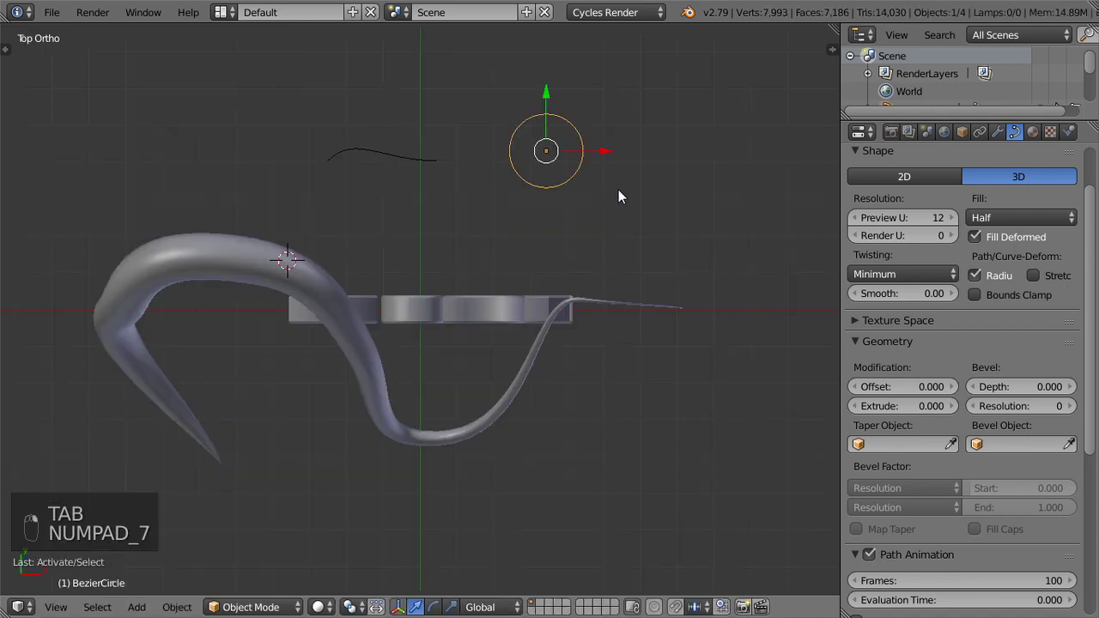
{"action": "key", "text": "Tab"}
{"action": "middle_click_drag", "start_coordinate": [619, 184], "coordinate": [437, 372], "text": "shift"}
{"action": "scroll", "coordinate": [536, 269], "scroll_direction": "up", "scroll_amount": 3}
{"action": "scroll", "coordinate": [542, 270], "scroll_direction": "down", "scroll_amount": 2}
{"action": "scroll", "coordinate": [437, 373], "scroll_direction": "up", "scroll_amount": 2}
{"action": "key", "text": "w"}
{"action": "left_click", "coordinate": [435, 365]}
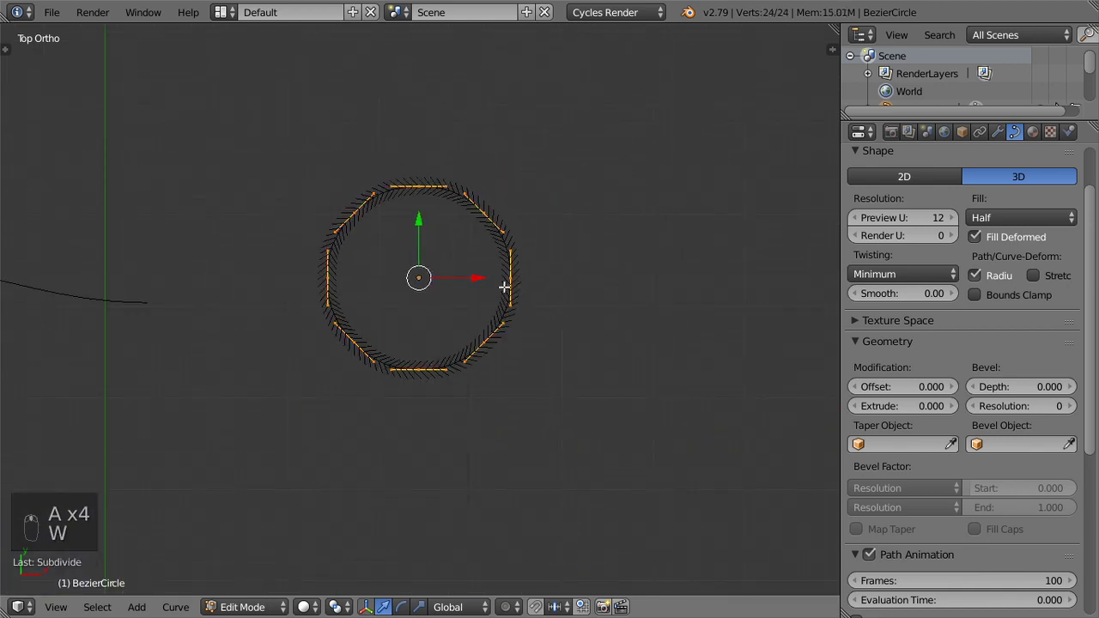
- Select the bevel circle's four diagonal control points and scale them inward to about 0.53, forming a four-pointed star
{"action": "scroll", "coordinate": [504, 287], "scroll_direction": "up", "scroll_amount": 2}
{"action": "right_click", "coordinate": [512, 170]}
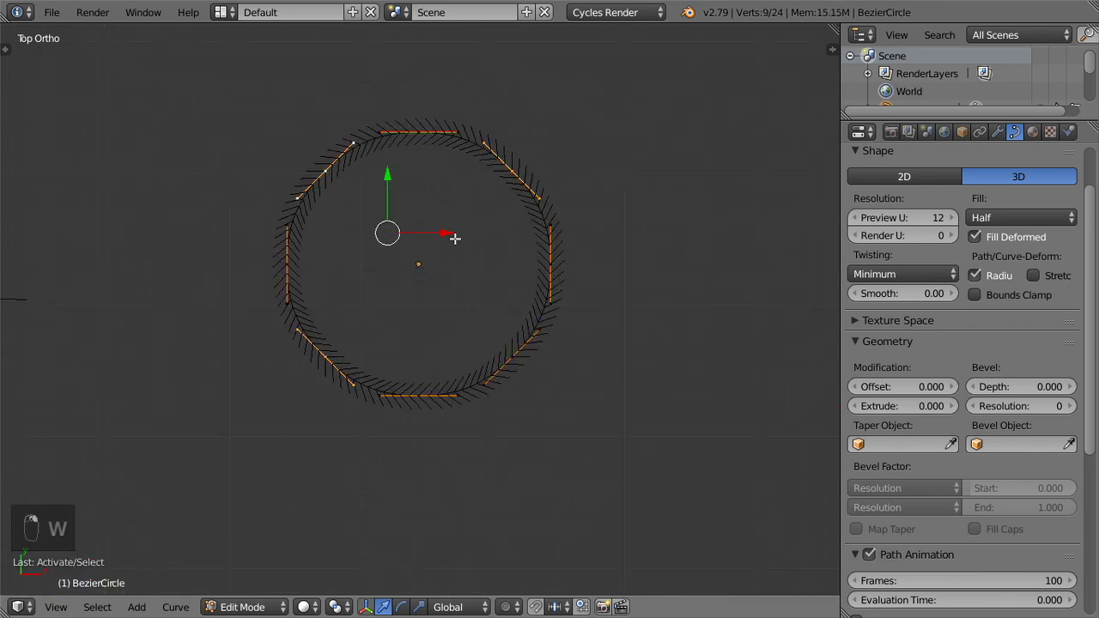
{"action": "key", "text": "s"}
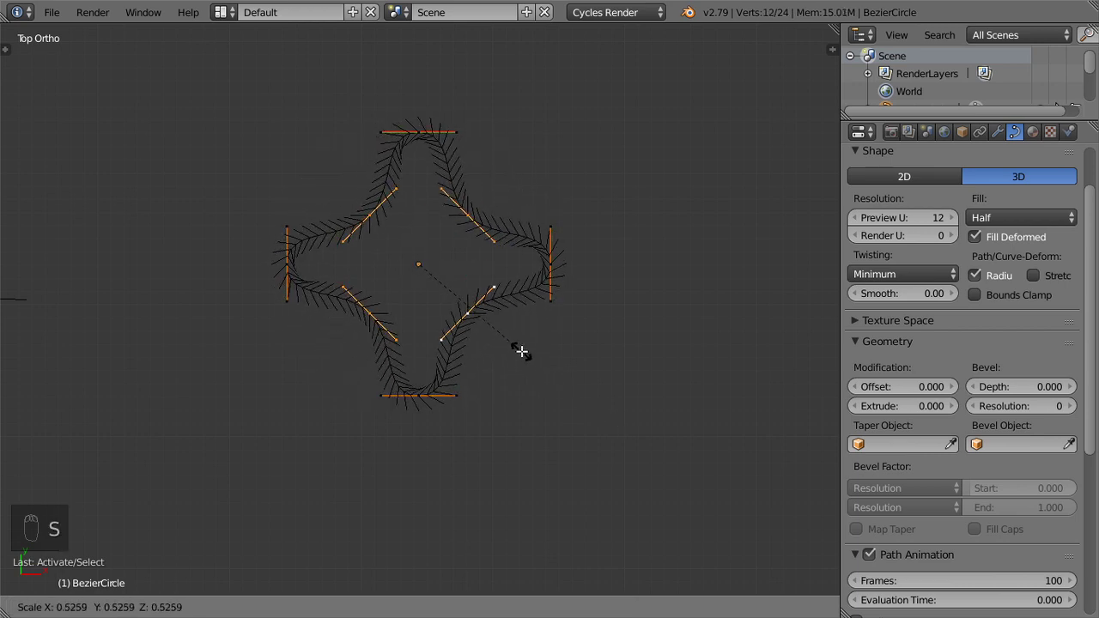
{"action": "left_click", "coordinate": [522, 350]}
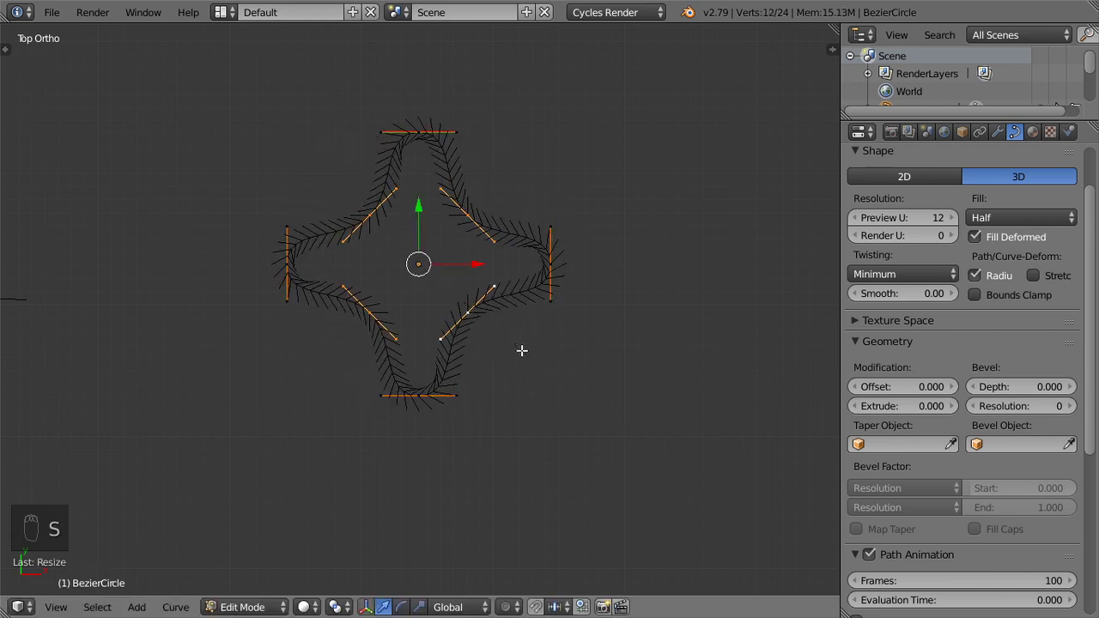
- Subdivide the star-shaped profile and scale its four outer tip points inward to about 0.65 to notch each arm
{"action": "key", "text": "w"}
{"action": "left_click", "coordinate": [539, 285]}
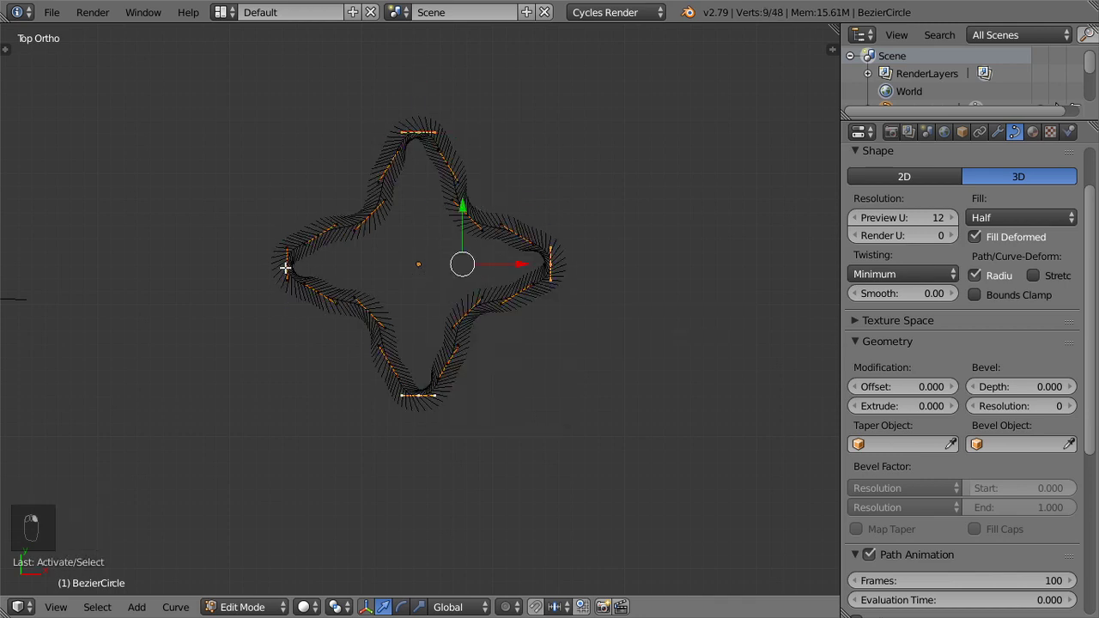
{"action": "key", "text": "s"}
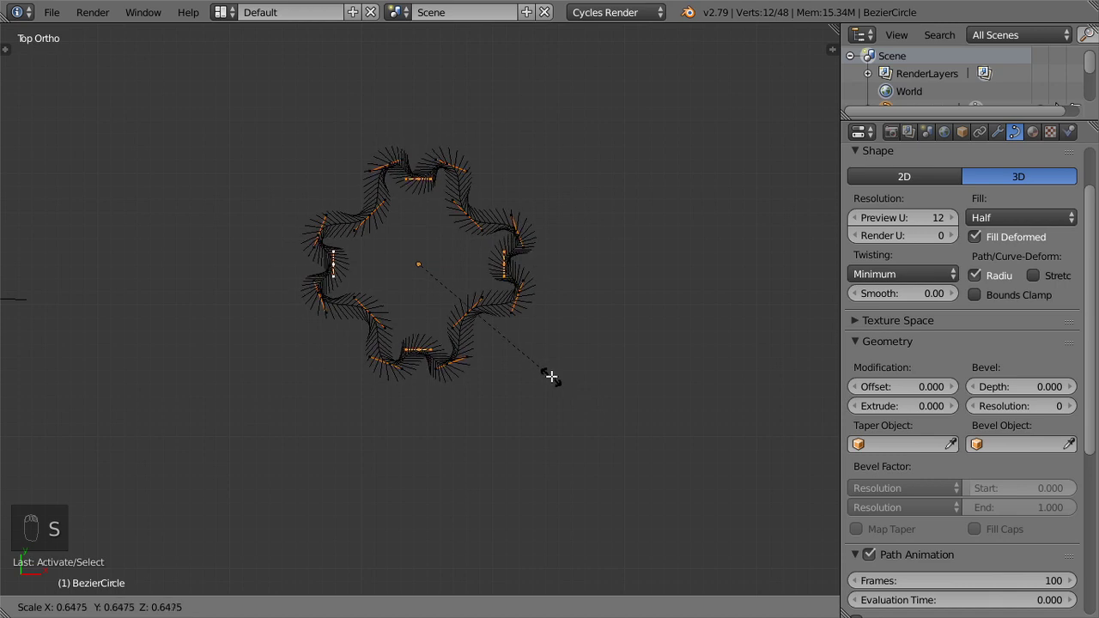
{"action": "left_click", "coordinate": [551, 376]}
{"action": "key", "text": "Tab"}
- Refine the grooves along the tube by rescaling the profile's four notch points, finishing with a scale of about 0.85
{"action": "scroll", "coordinate": [519, 407], "scroll_direction": "down", "scroll_amount": 3}
{"action": "middle_click_drag", "start_coordinate": [519, 408], "coordinate": [357, 326]}
{"action": "scroll", "coordinate": [322, 268], "scroll_direction": "up", "scroll_amount": 2}
{"action": "key", "text": "Tab"}
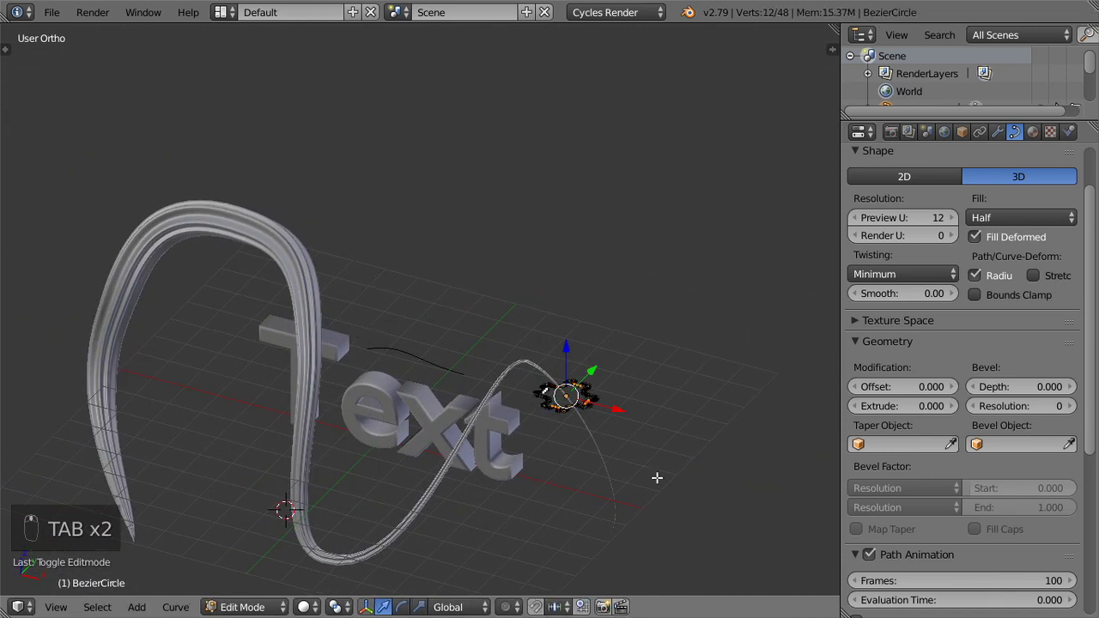
{"action": "key", "text": "s"}
{"action": "left_click", "coordinate": [701, 548]}
{"action": "scroll", "coordinate": [658, 507], "scroll_direction": "up", "scroll_amount": 2}
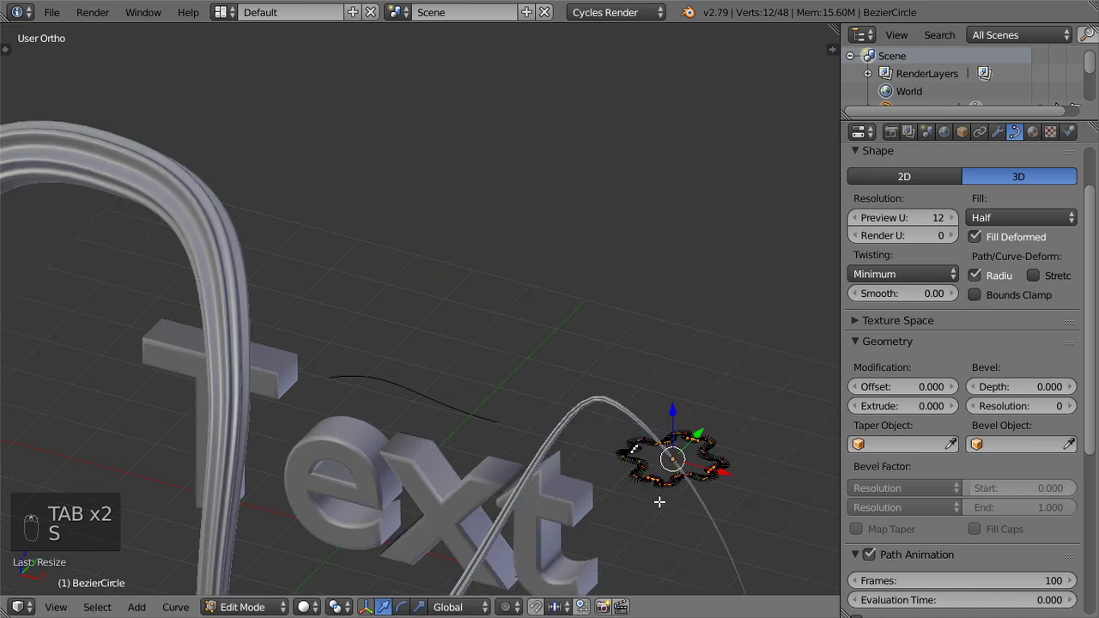
{"action": "key", "text": "s"}
{"action": "left_click", "coordinate": [691, 537]}
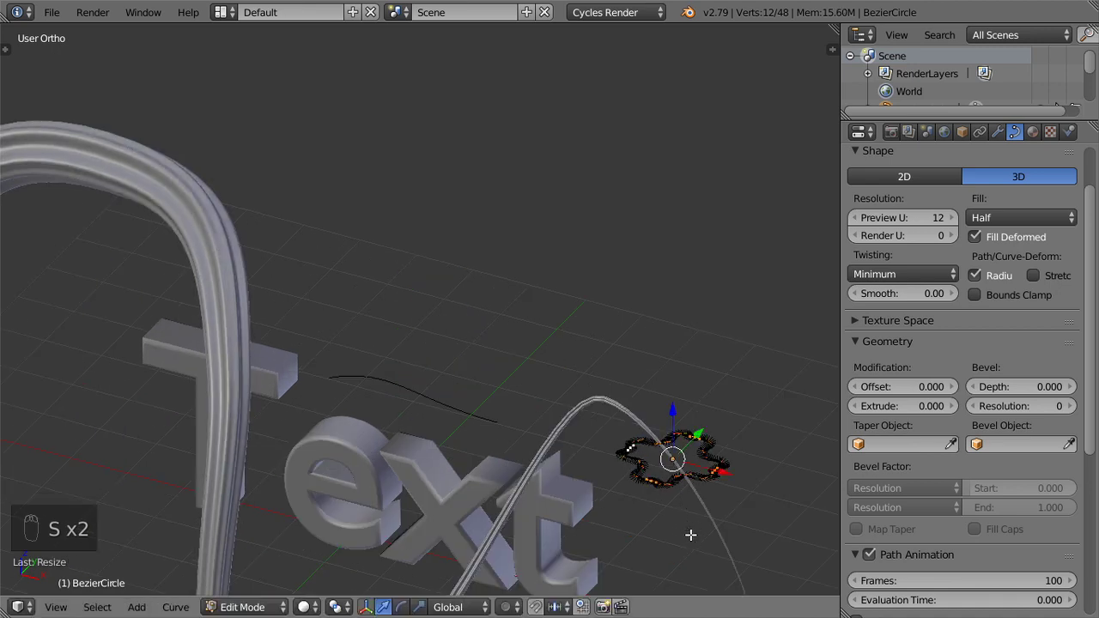
{"action": "key", "text": "s"}
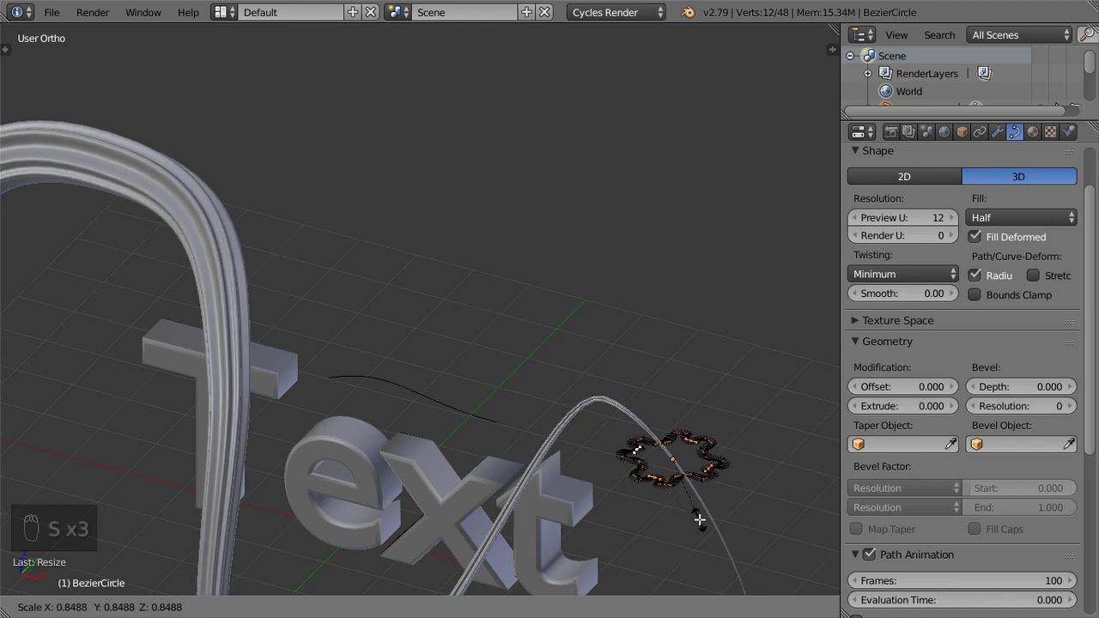
{"action": "left_click", "coordinate": [700, 523]}
{"action": "key", "text": "Tab"}
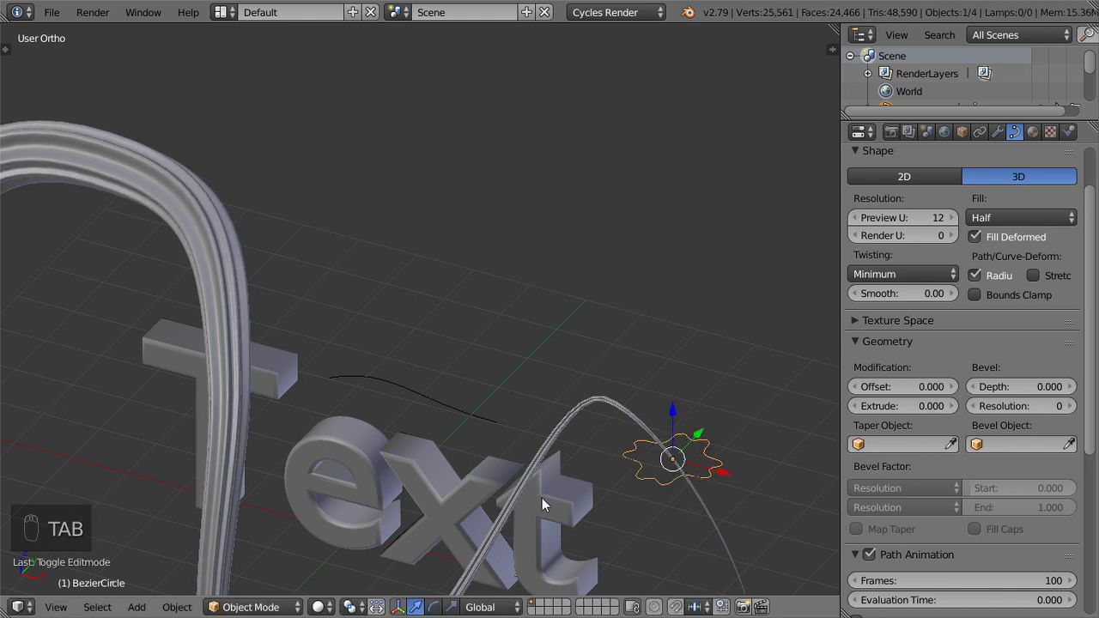
- Select the winding tube curve and set its twisting method to Tangent with a Smooth value of 23.10
{"action": "scroll", "coordinate": [542, 498], "scroll_direction": "down", "scroll_amount": 3}
{"action": "middle_click_drag", "start_coordinate": [386, 418], "coordinate": [281, 353]}
{"action": "key", "text": "KP_1"}
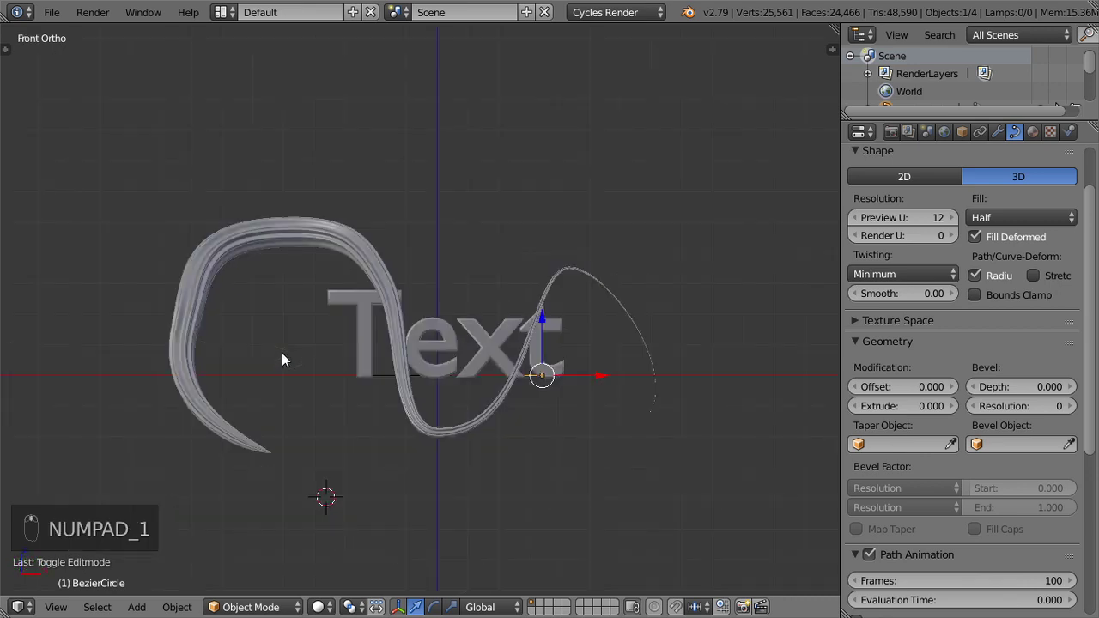
{"action": "right_click", "coordinate": [325, 233]}
{"action": "middle_click_drag", "start_coordinate": [378, 318], "coordinate": [432, 423]}
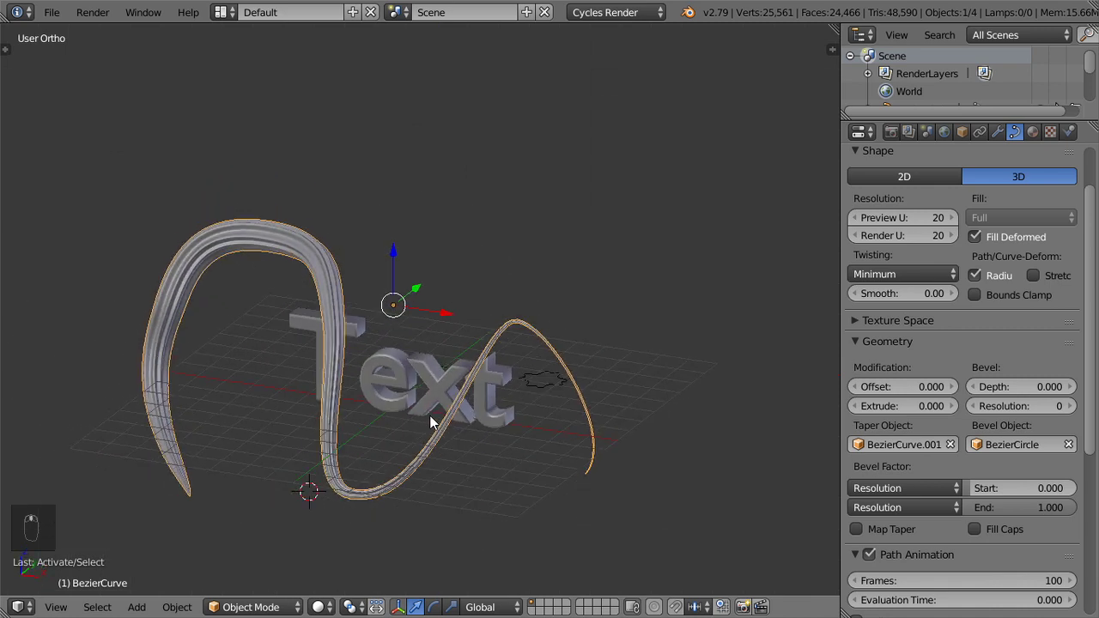
{"action": "key", "text": "KP_1"}
{"action": "left_click", "coordinate": [895, 274]}
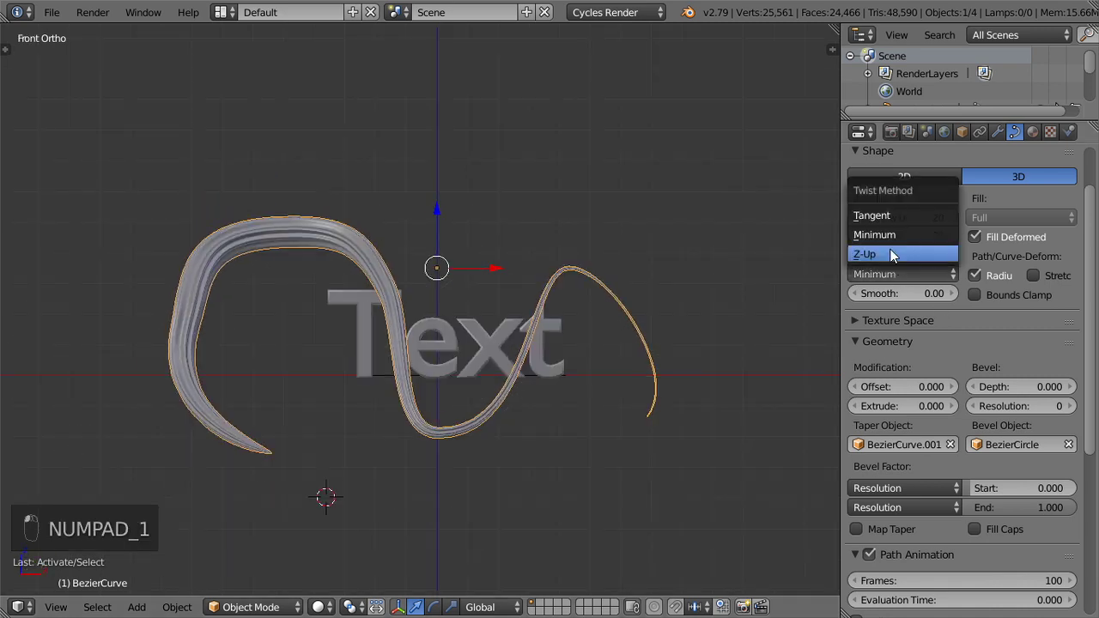
{"action": "left_click", "coordinate": [887, 215]}
{"action": "scroll", "coordinate": [326, 249], "scroll_direction": "up", "scroll_amount": 2}
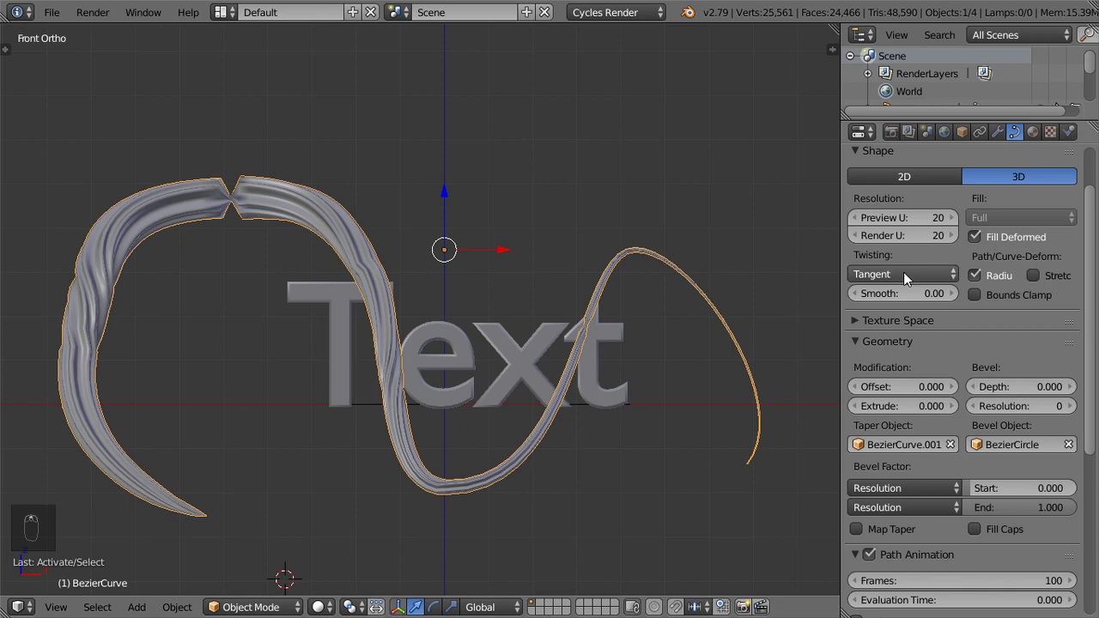
{"action": "mouse_move", "coordinate": [930, 295]}
{"action": "left_mouse_down"}
{"action": "mouse_move", "coordinate": [1095, 295]}
{"action": "mouse_move", "coordinate": [935, 299]}
{"action": "left_mouse_up"}
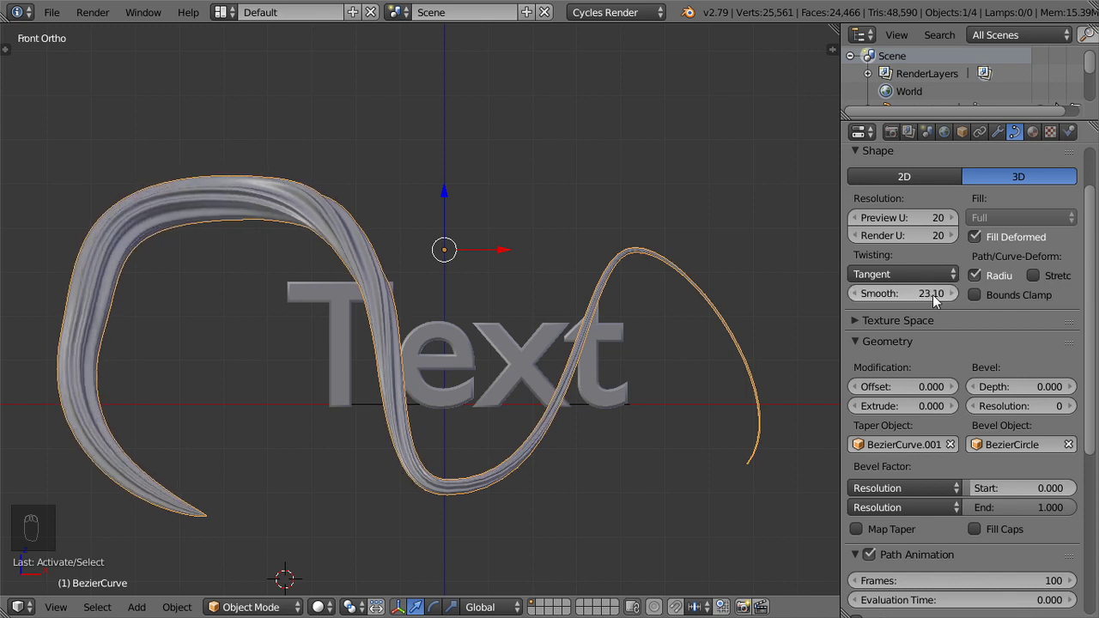